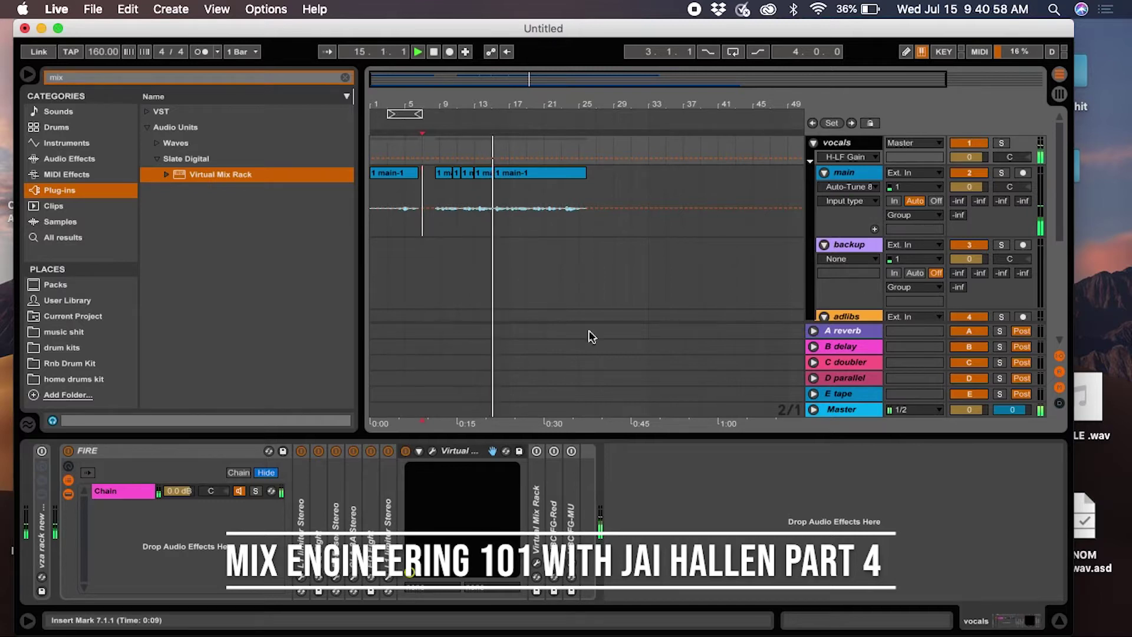
Collapse the main and backup tracks and display the vocals group's effect chain.
{"action": "left_click", "coordinate": [434, 235]}
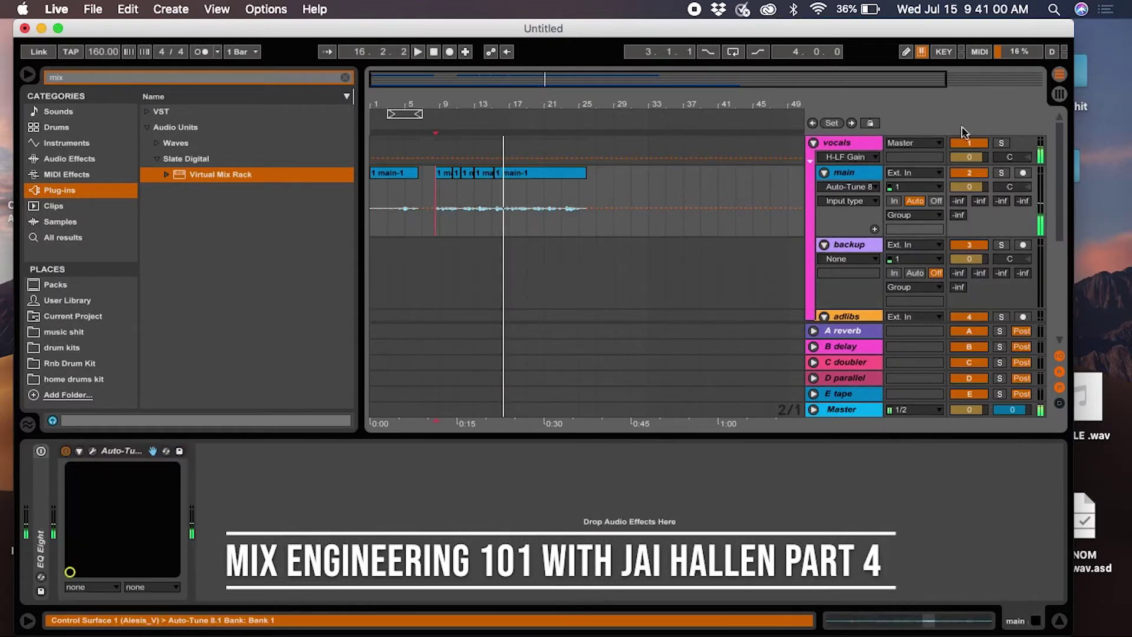
{"action": "left_click", "coordinate": [857, 147]}
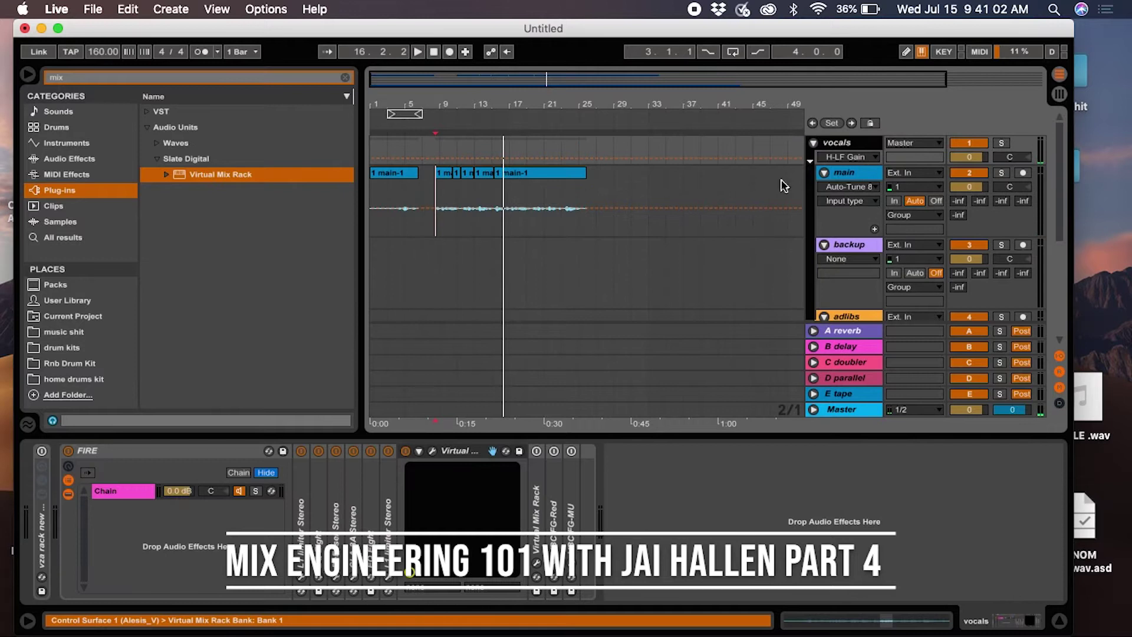
{"action": "left_click", "coordinate": [823, 173]}
{"action": "left_click", "coordinate": [823, 188]}
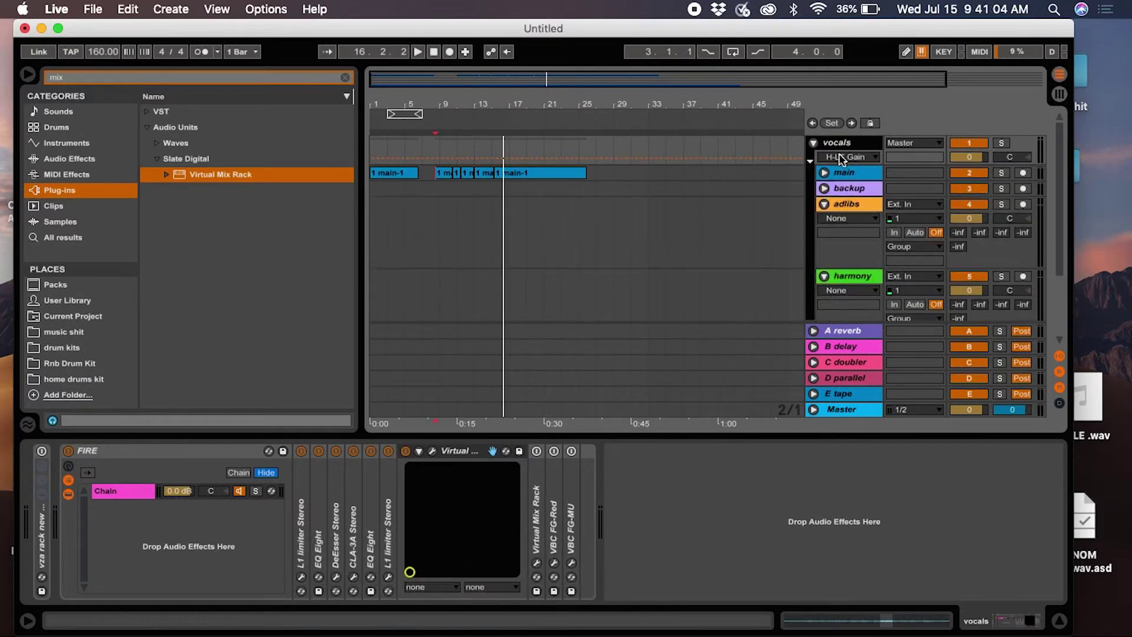
{"action": "left_click", "coordinate": [846, 174]}
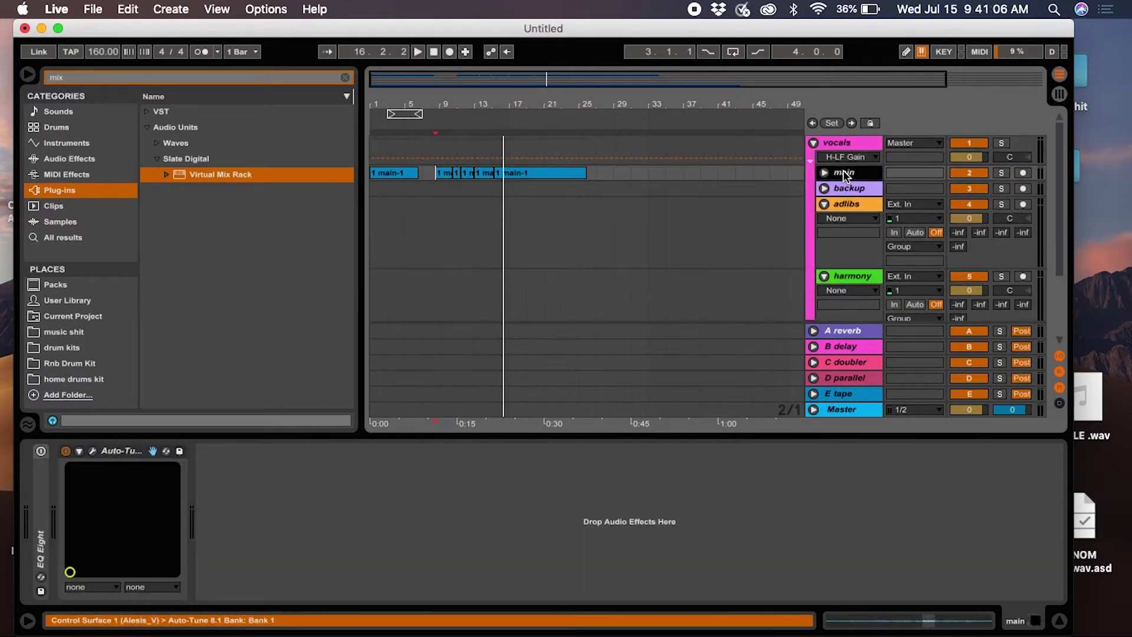
{"action": "left_click", "coordinate": [837, 147]}
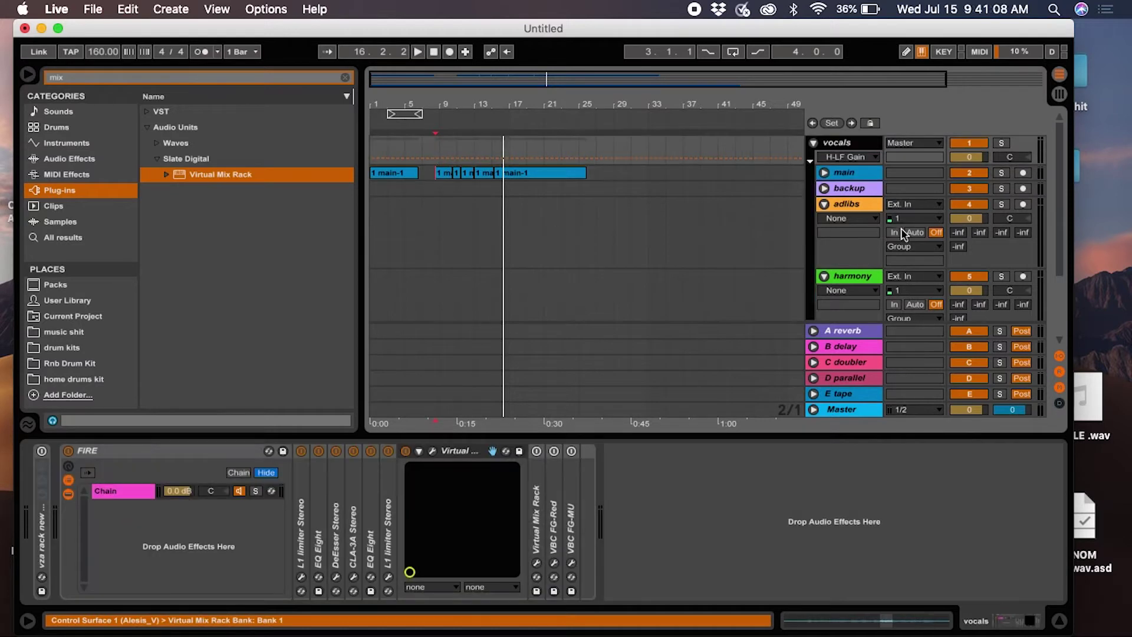
Bypass the FIRE rack on the vocals group and switch it back on, comparing the sound during playback.
{"action": "left_click", "coordinate": [68, 451]}
{"action": "key", "text": "space"}
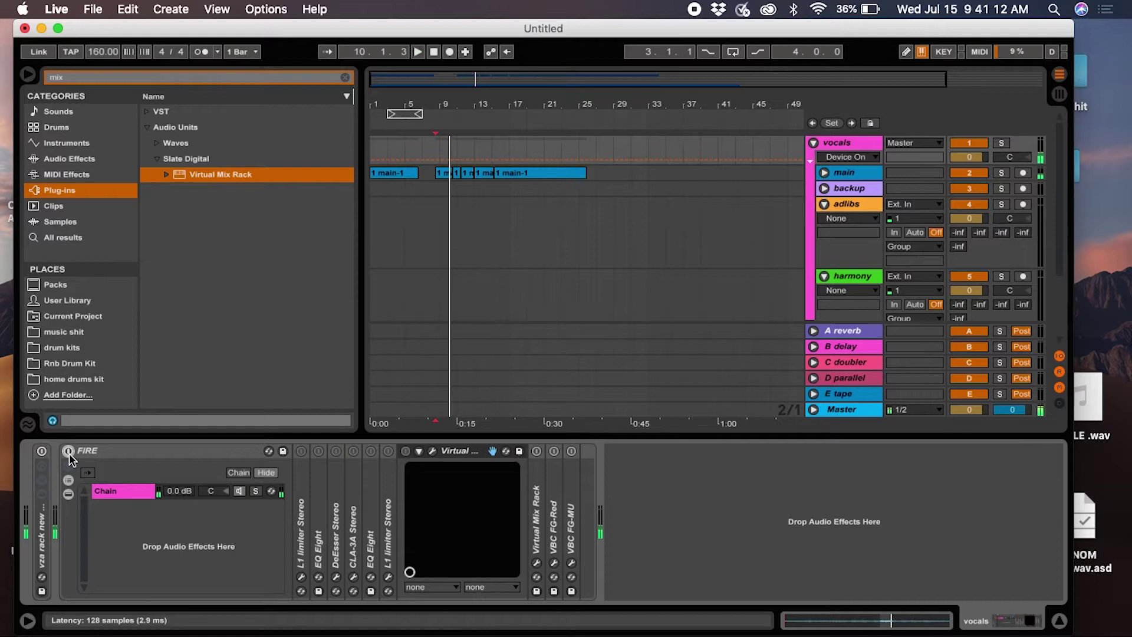
{"action": "left_click", "coordinate": [68, 452]}
{"action": "key", "text": "space"}
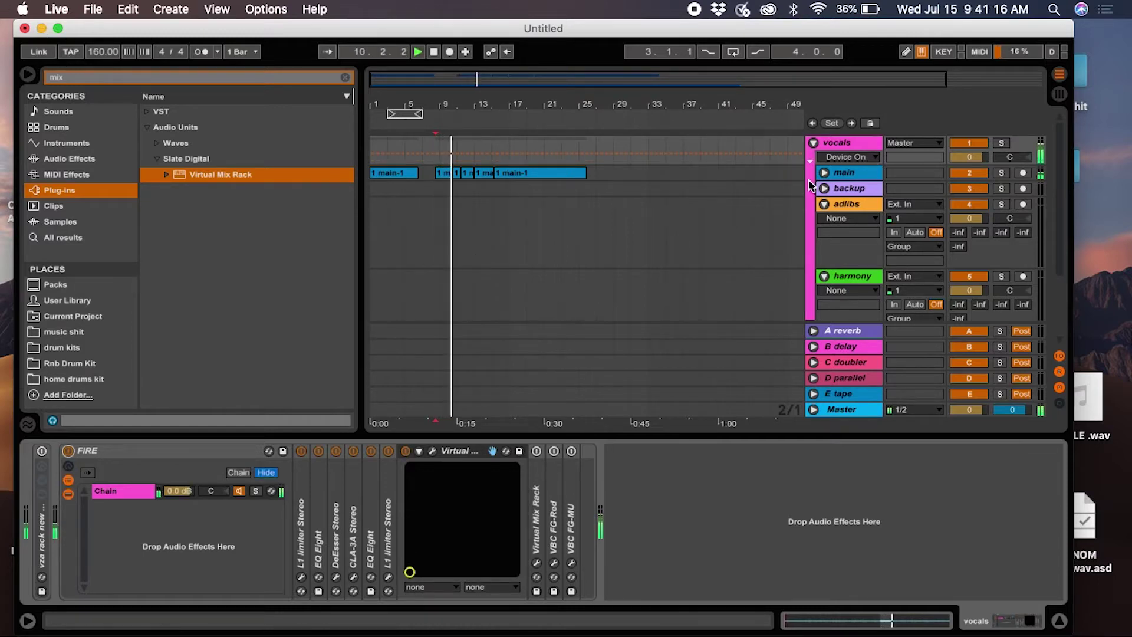
Search the audio effects for "gate" and add Gate to the unfolded main track after Auto-Tune.
{"action": "left_click", "coordinate": [345, 77]}
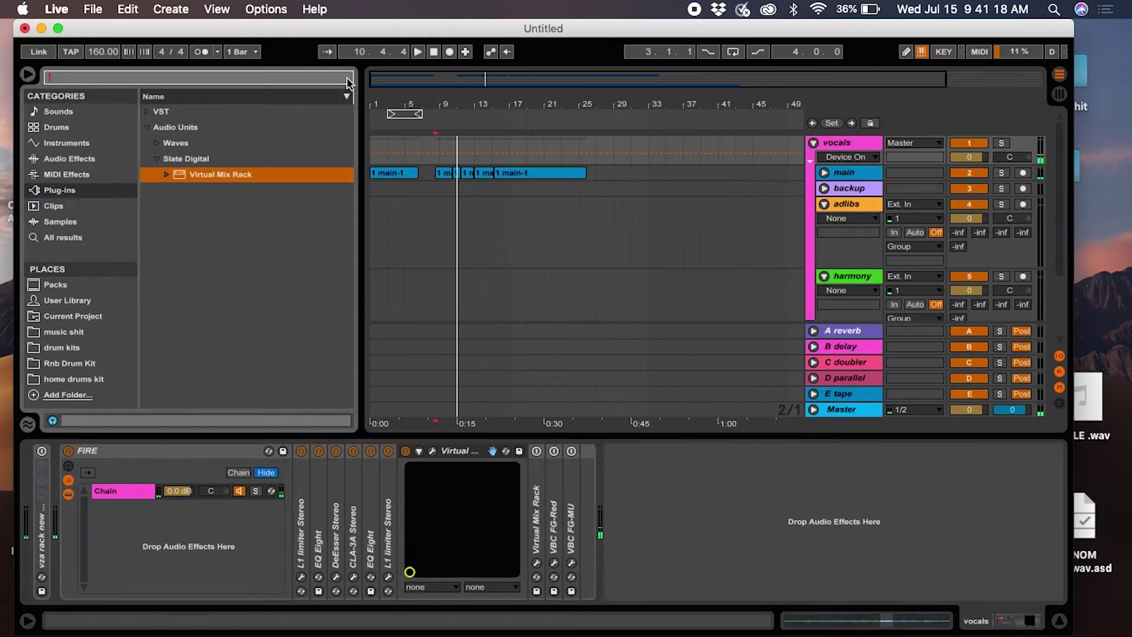
{"action": "type", "text": "gate"}
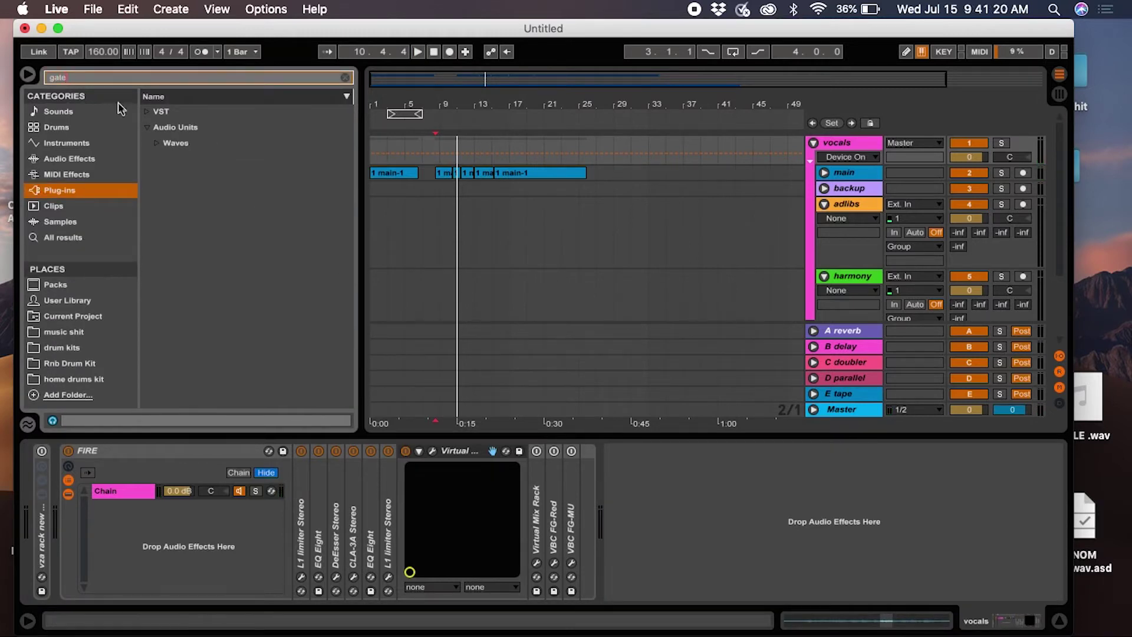
{"action": "left_click", "coordinate": [56, 158]}
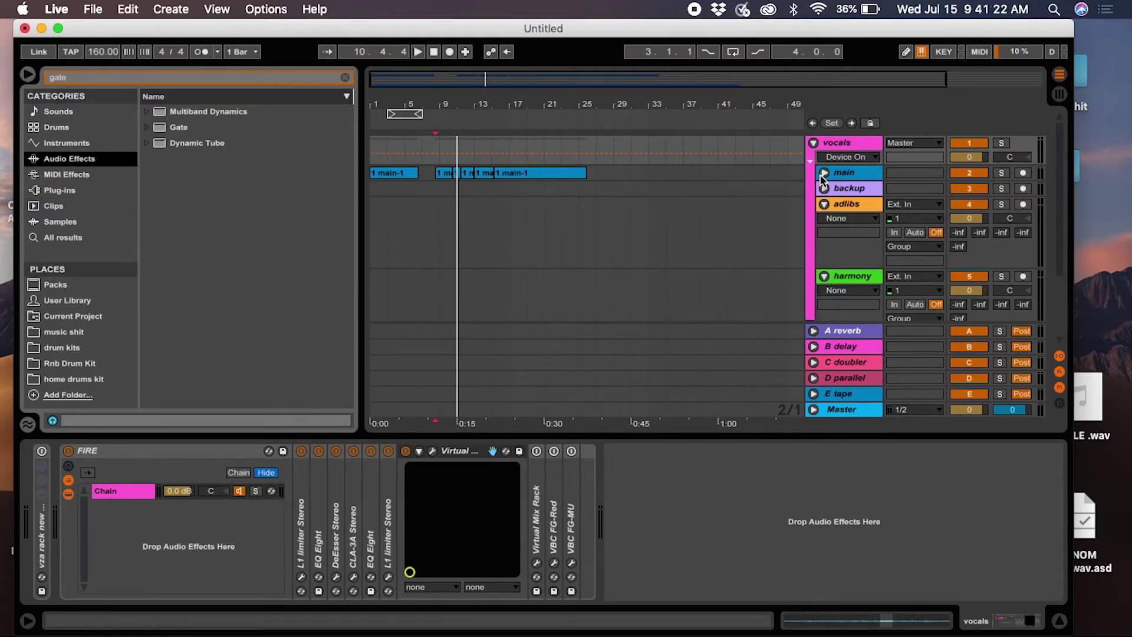
{"action": "left_click", "coordinate": [823, 174]}
{"action": "left_click", "coordinate": [171, 129]}
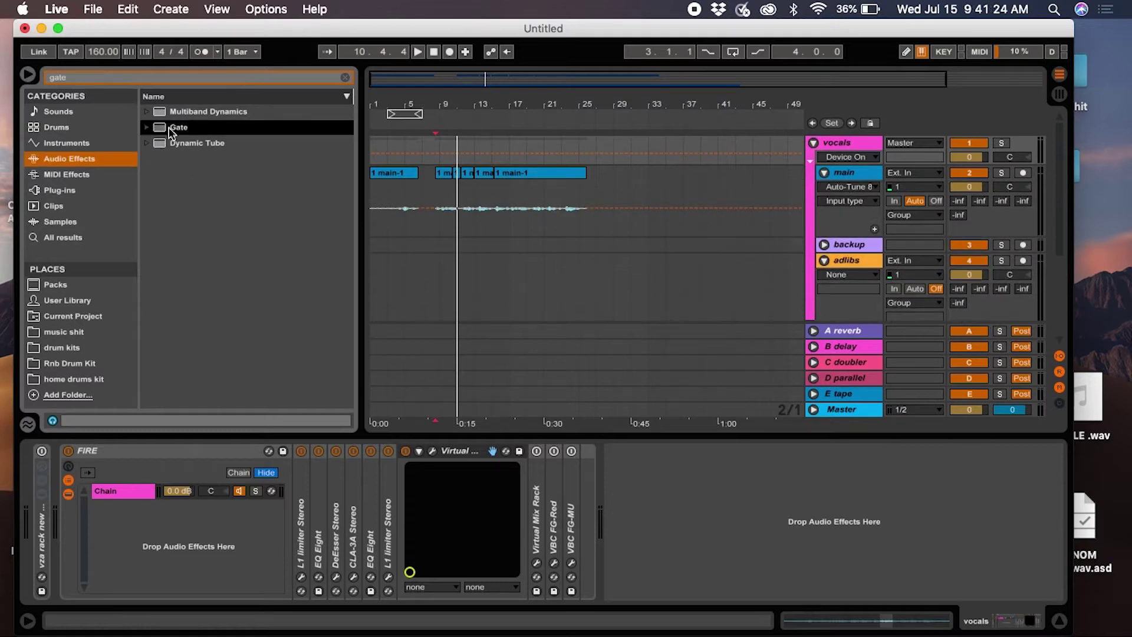
{"action": "left_click_drag", "start_coordinate": [436, 227], "coordinate": [469, 189]}
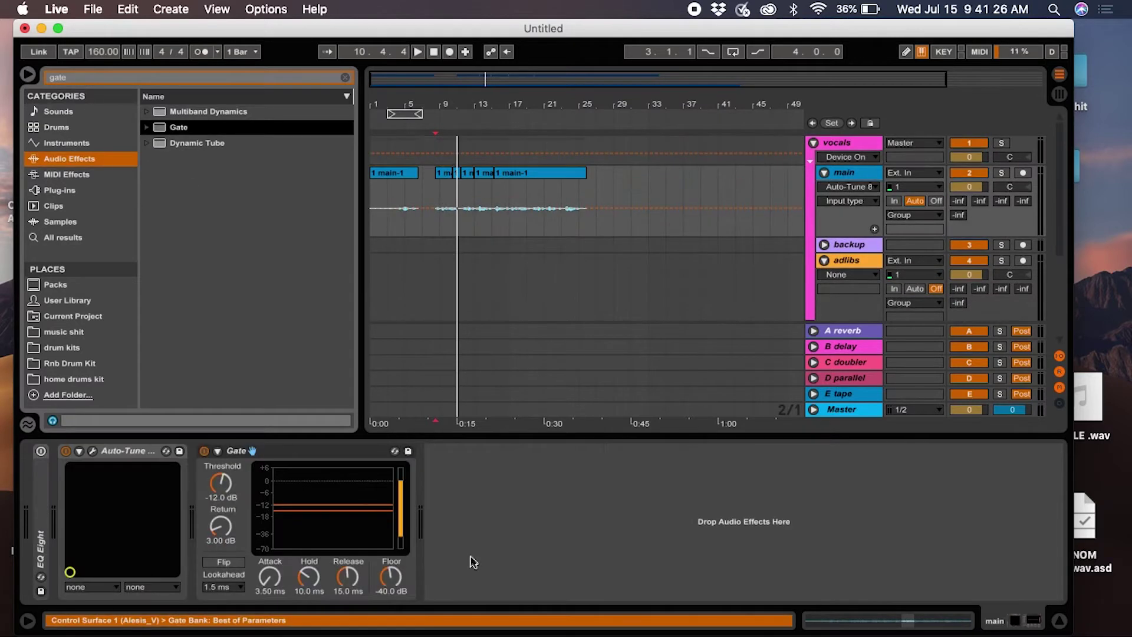
During playback, set the Gate's threshold to -52.0 dB, return to 4.69 dB, hold to 1.00 ms, release to 158 ms and floor to -23.2 dB.
{"action": "left_click_drag", "start_coordinate": [224, 504], "coordinate": [224, 566]}
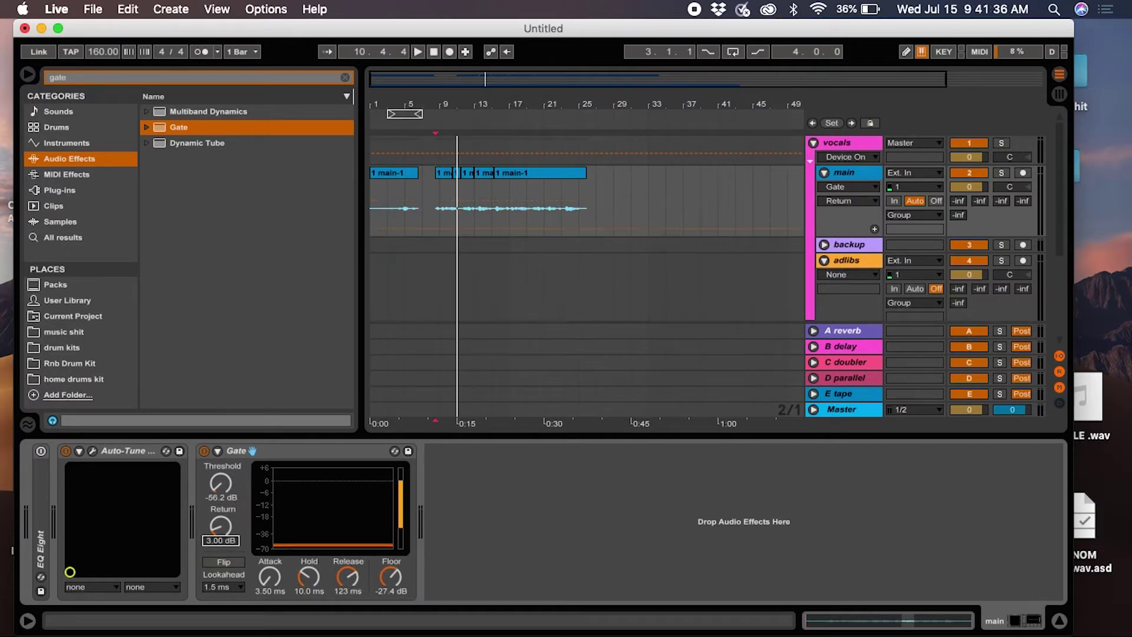
{"action": "key", "text": "space"}
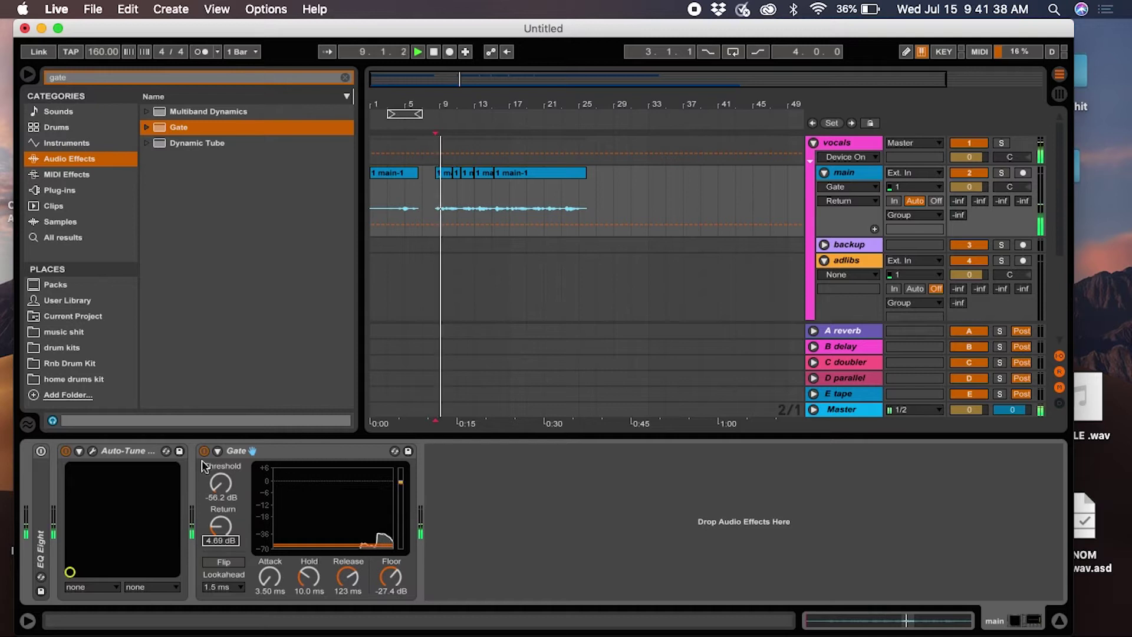
{"action": "left_click_drag", "start_coordinate": [223, 484], "coordinate": [228, 485]}
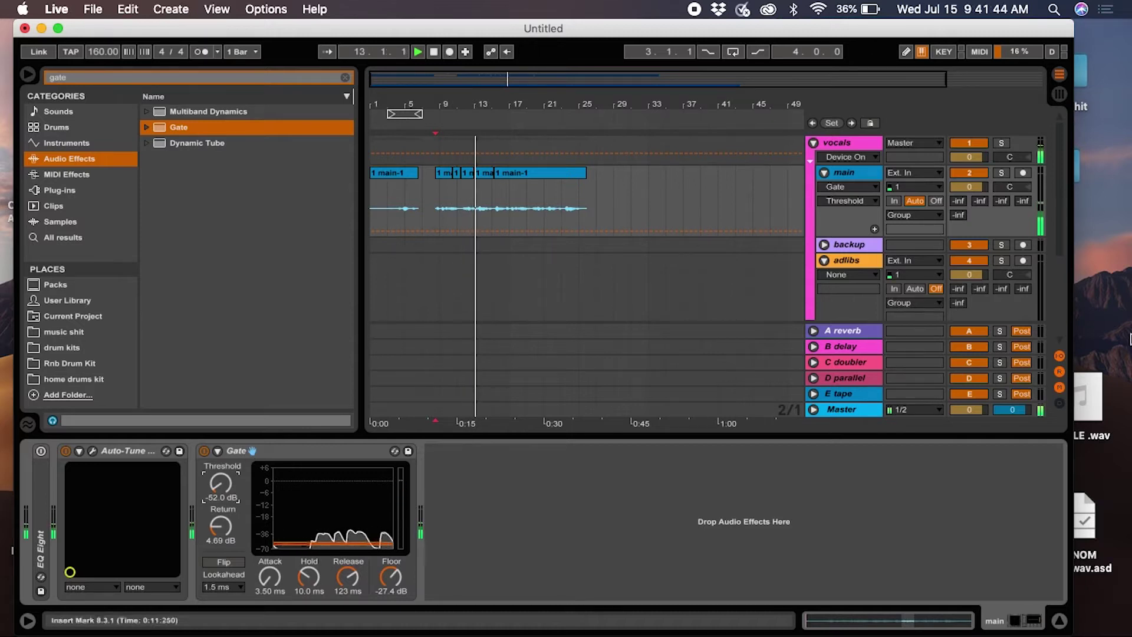
{"action": "left_click_drag", "start_coordinate": [391, 578], "coordinate": [317, 590]}
{"action": "left_click", "coordinate": [270, 577]}
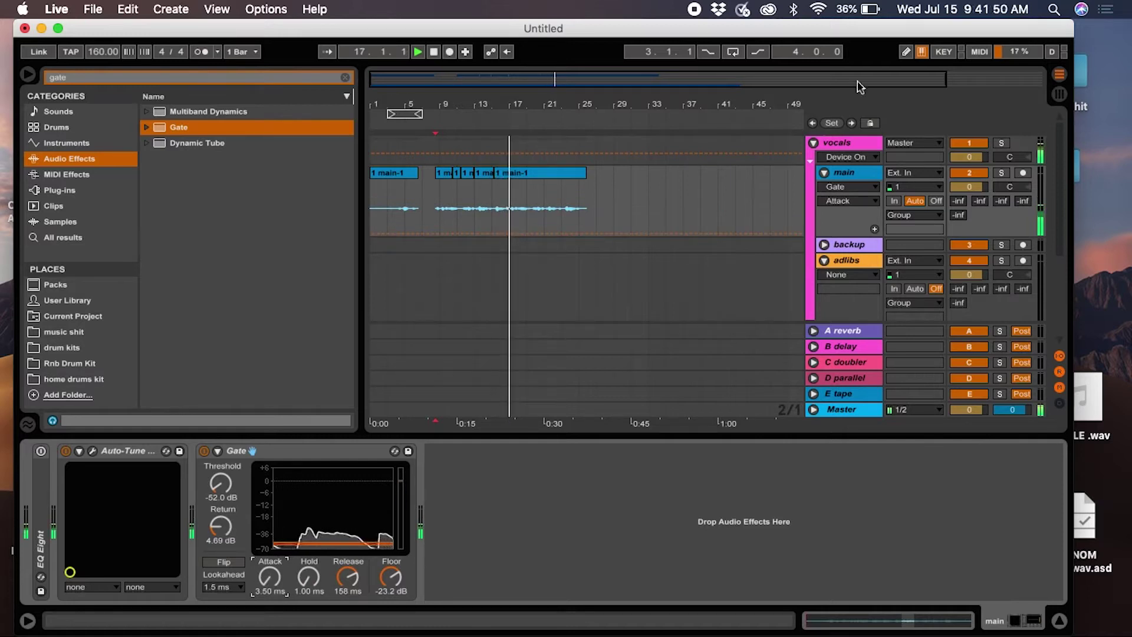
Refine the Gate with a -56.2 dB threshold, 5.90 dB return and -19.6 dB floor.
{"action": "left_click_drag", "start_coordinate": [220, 483], "coordinate": [252, 484]}
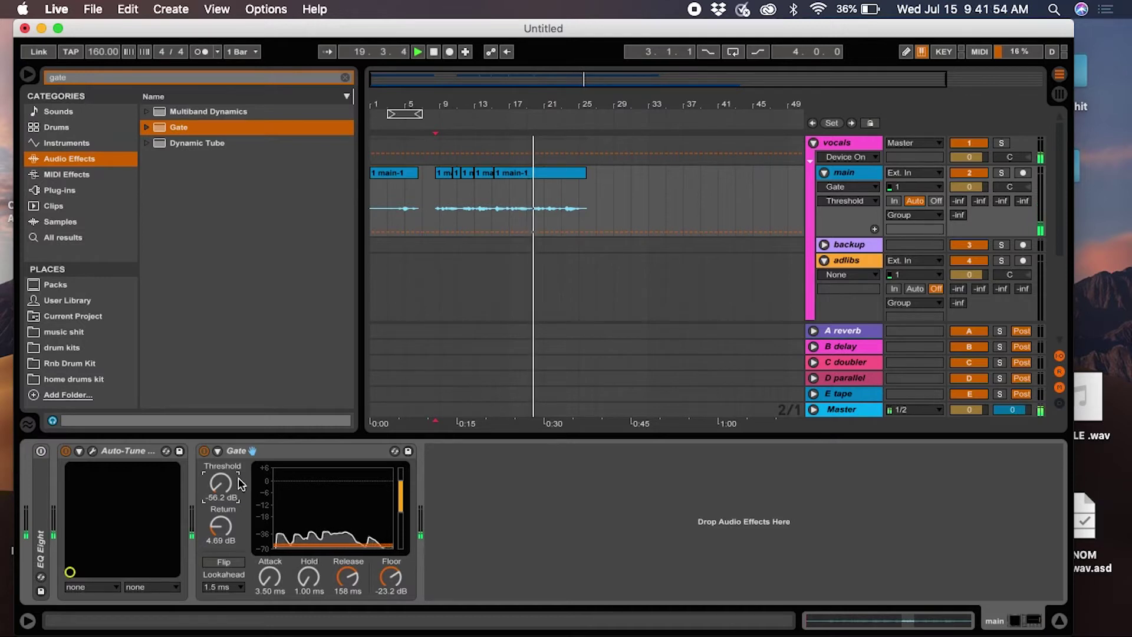
{"action": "left_click", "coordinate": [220, 525]}
{"action": "left_click_drag", "start_coordinate": [221, 525], "coordinate": [218, 495]}
{"action": "left_click", "coordinate": [220, 483]}
{"action": "key", "text": "super+z"}
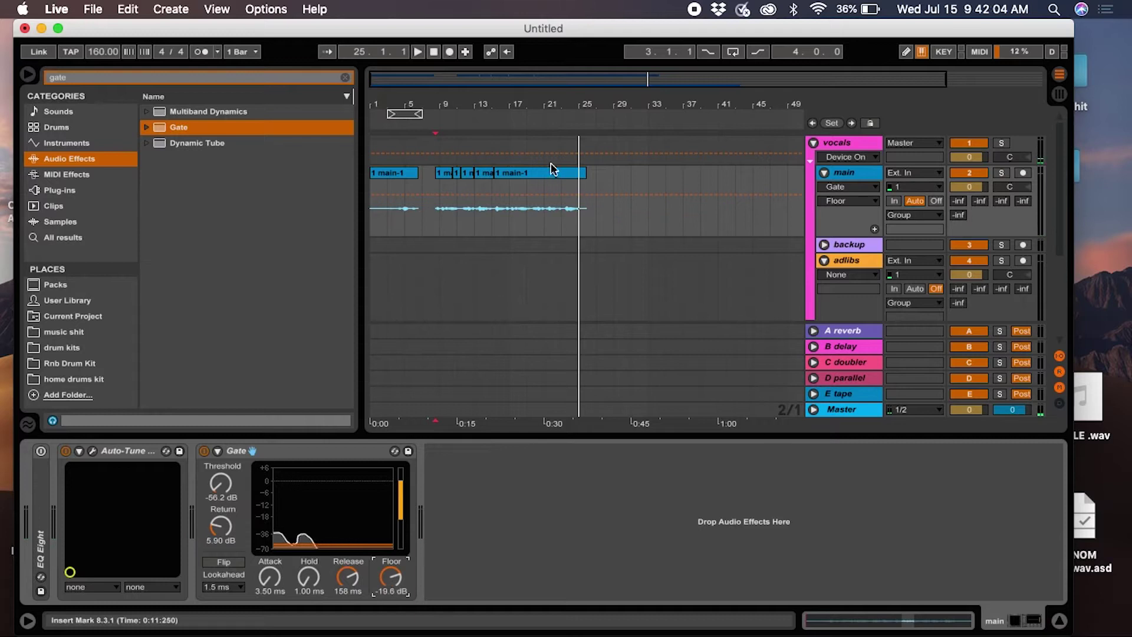
Play the gated vocals from 8.3.1 and check the effect chains of the main track and vocals group.
{"action": "key", "text": "space"}
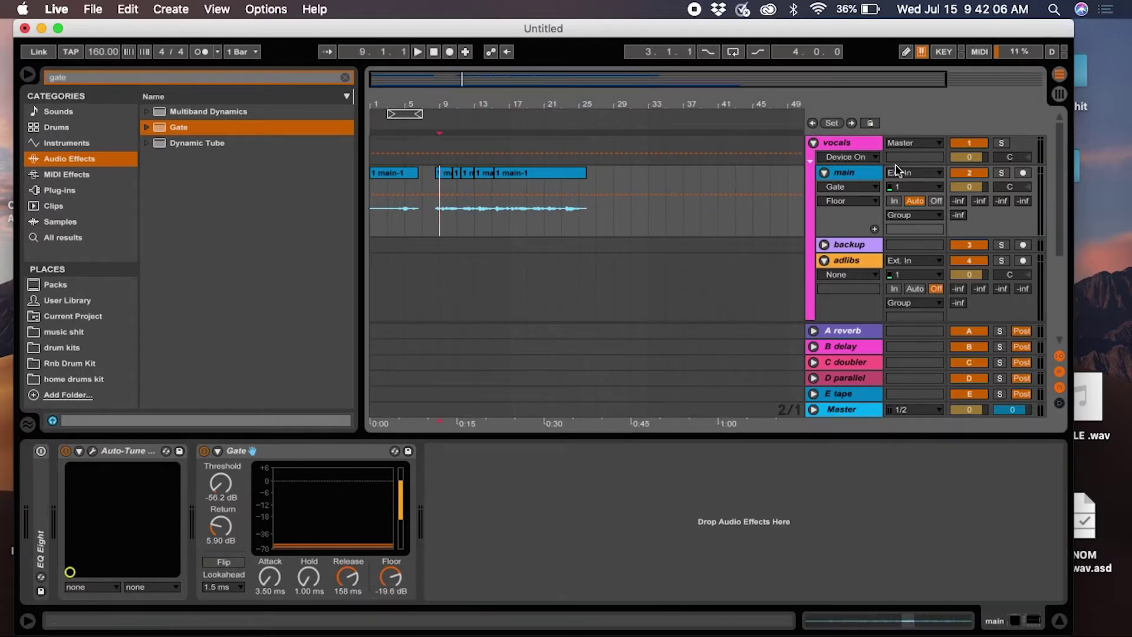
{"action": "left_click", "coordinate": [865, 147]}
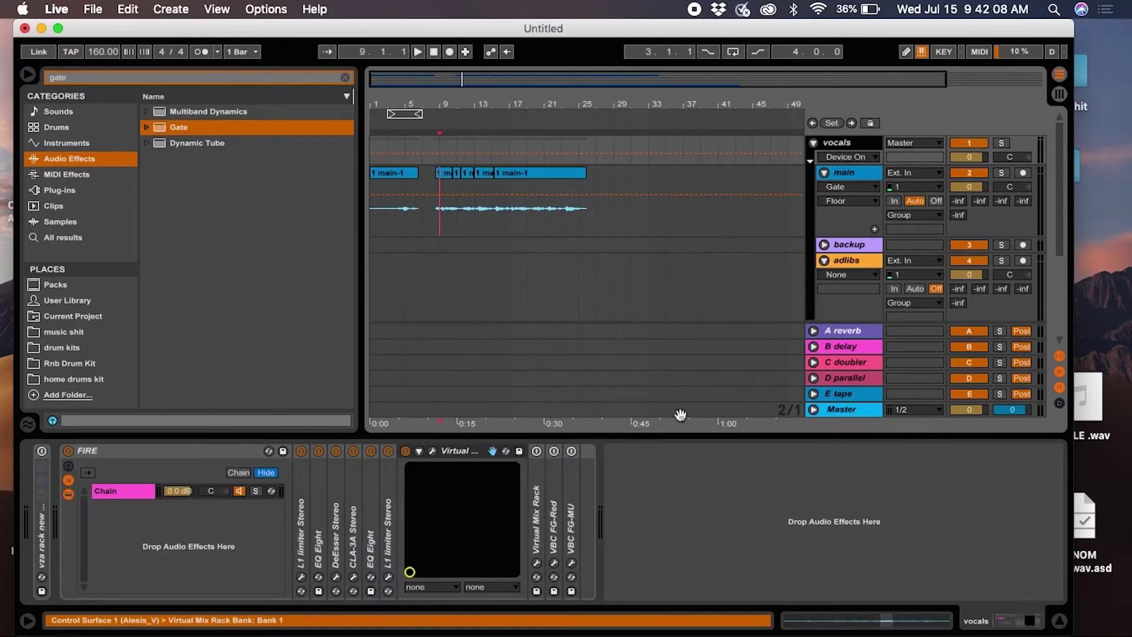
{"action": "left_click", "coordinate": [435, 219]}
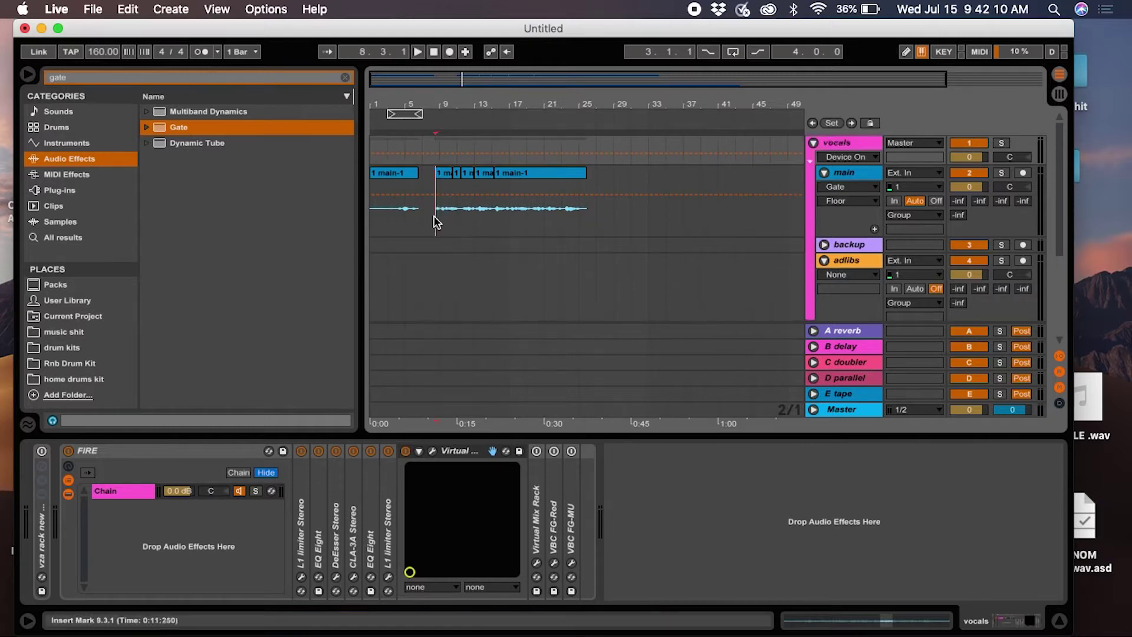
{"action": "key", "text": "space"}
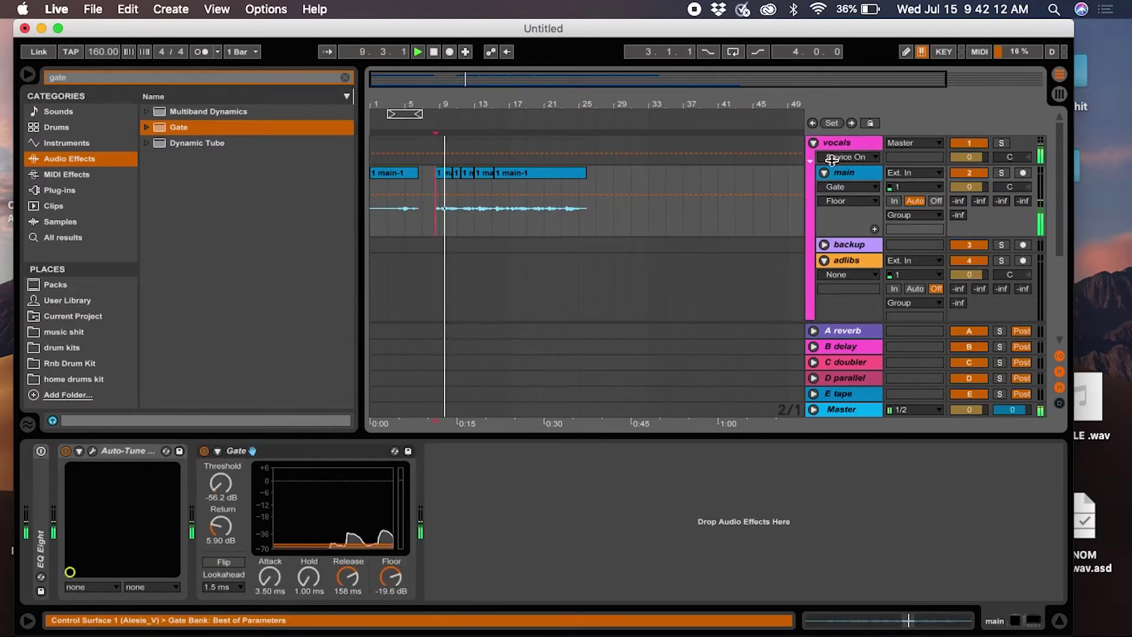
{"action": "left_click", "coordinate": [844, 144]}
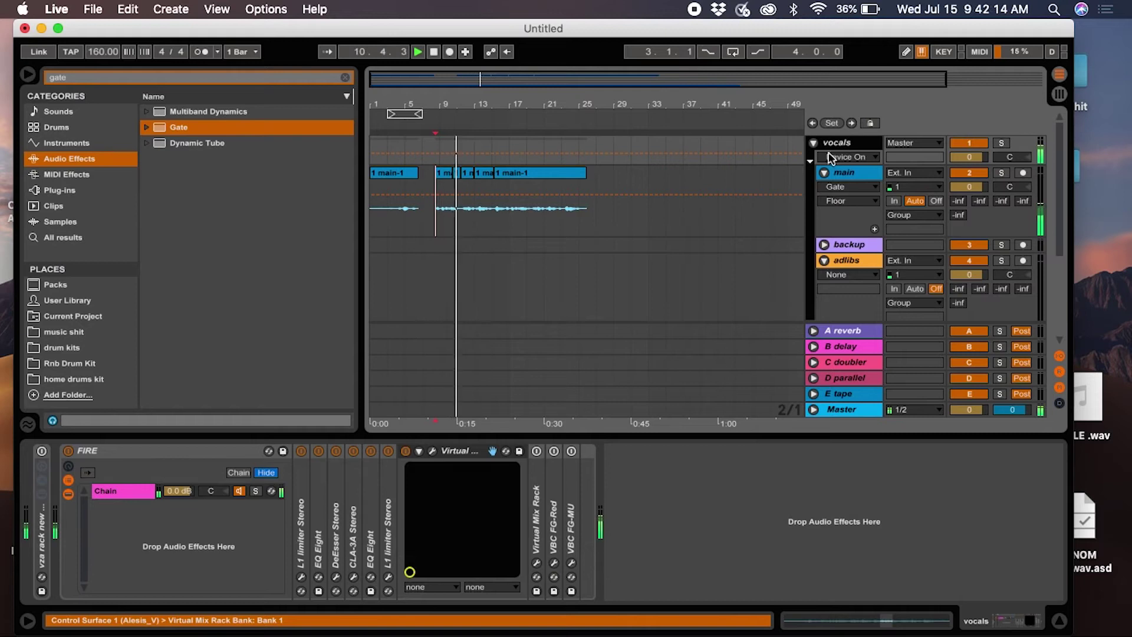
Collapse the main, adlibs and harmony tracks in the vocals group.
{"action": "left_click", "coordinate": [824, 172]}
{"action": "left_click", "coordinate": [824, 203]}
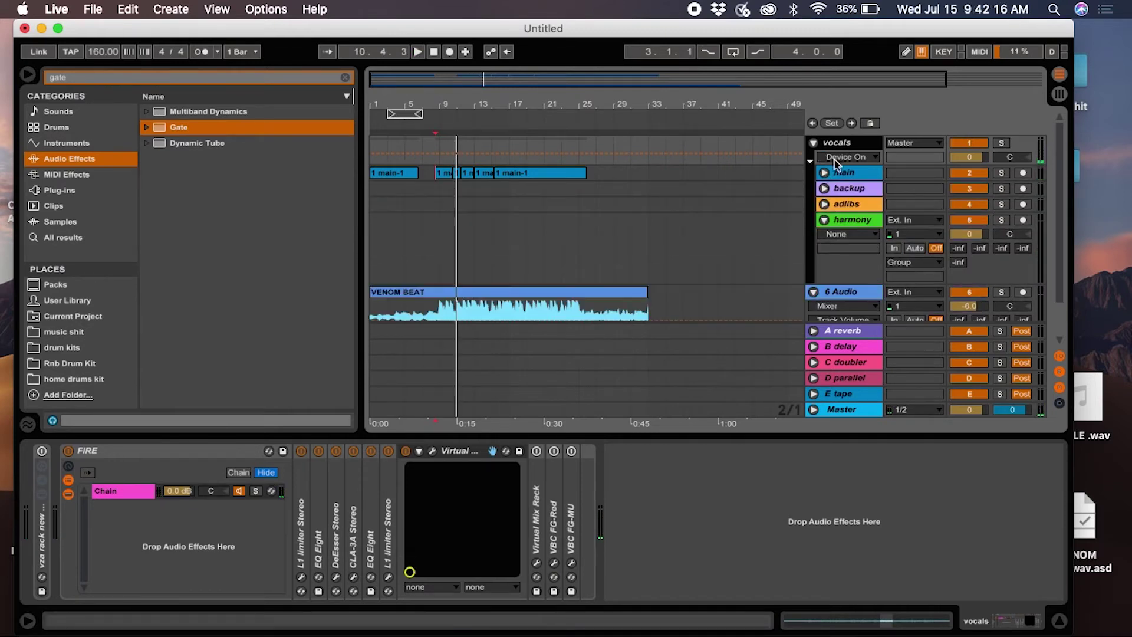
{"action": "left_click", "coordinate": [824, 219]}
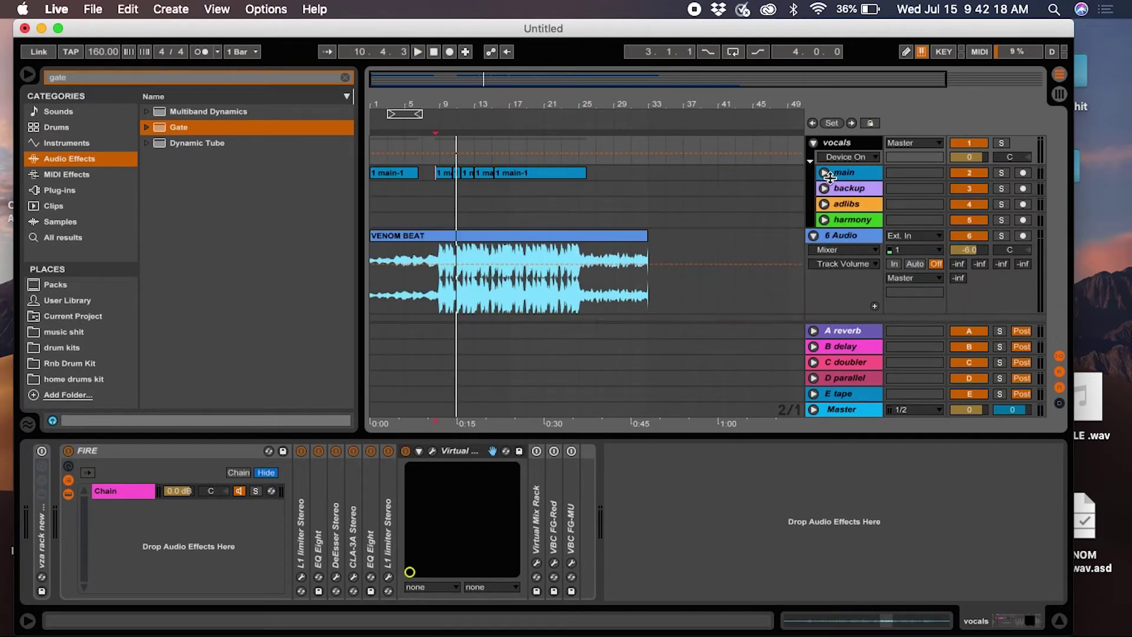
Unfold the main track, show its effects and place the insert marker at 8.3.1.
{"action": "left_click", "coordinate": [824, 172]}
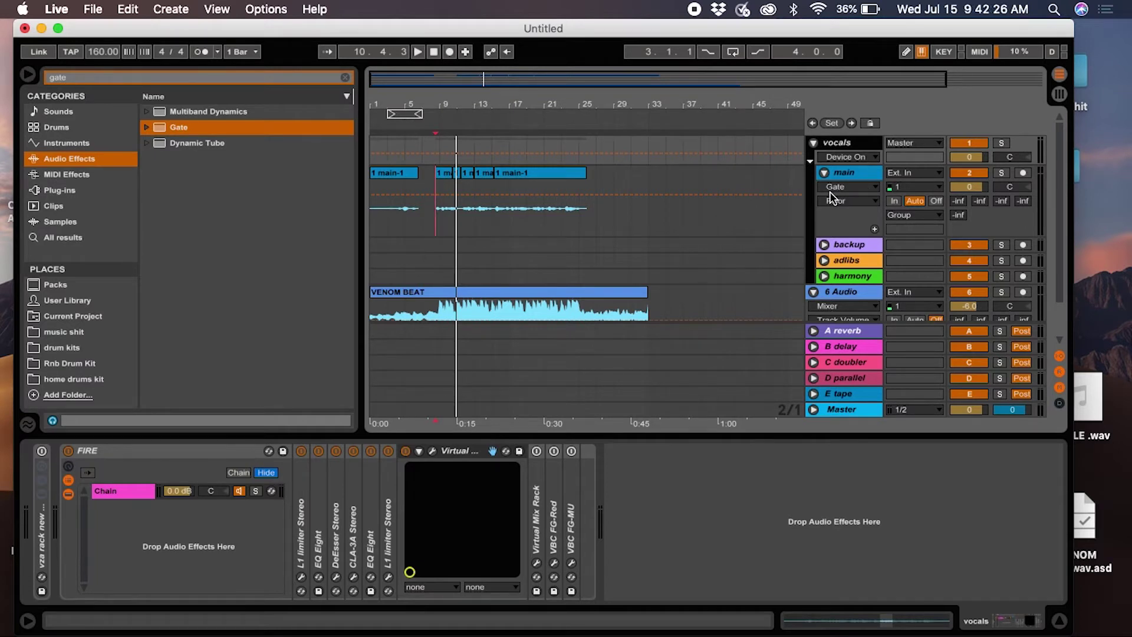
{"action": "left_click", "coordinate": [837, 171]}
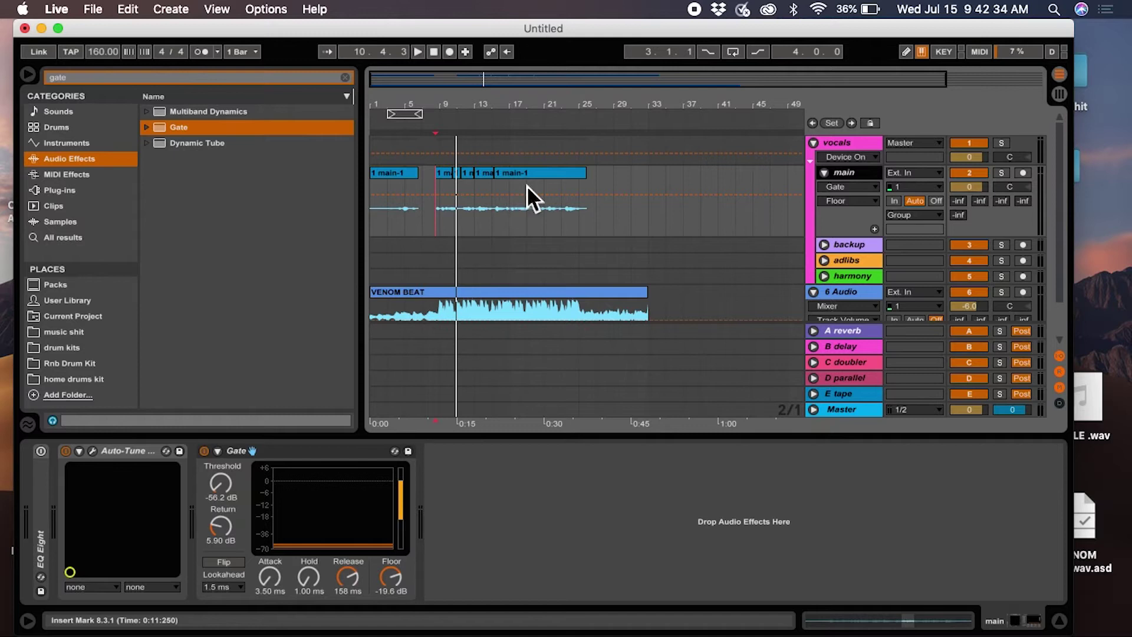
{"action": "left_click", "coordinate": [437, 226]}
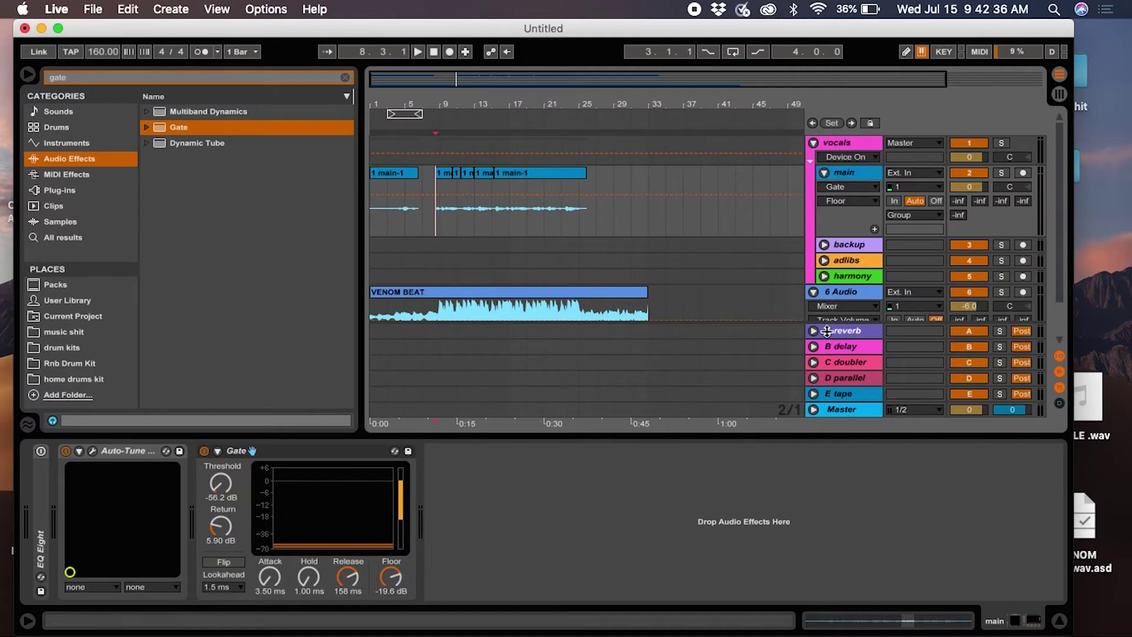
Unfold the A reverb return track and display its effect chain.
{"action": "left_click", "coordinate": [827, 331]}
{"action": "left_click", "coordinate": [856, 177]}
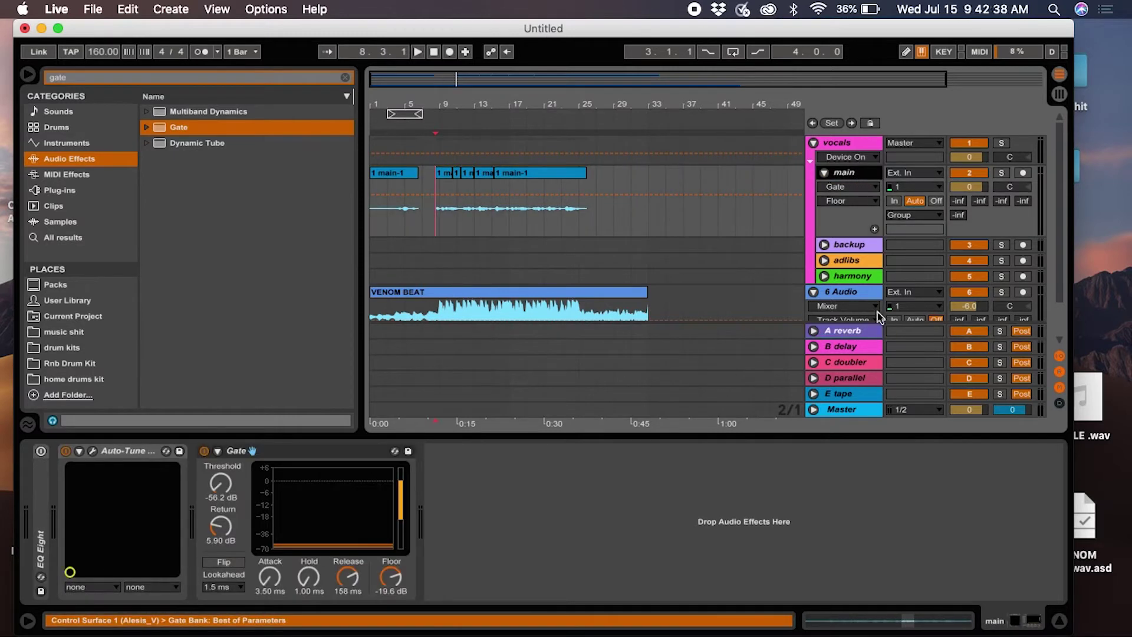
{"action": "left_click", "coordinate": [861, 330]}
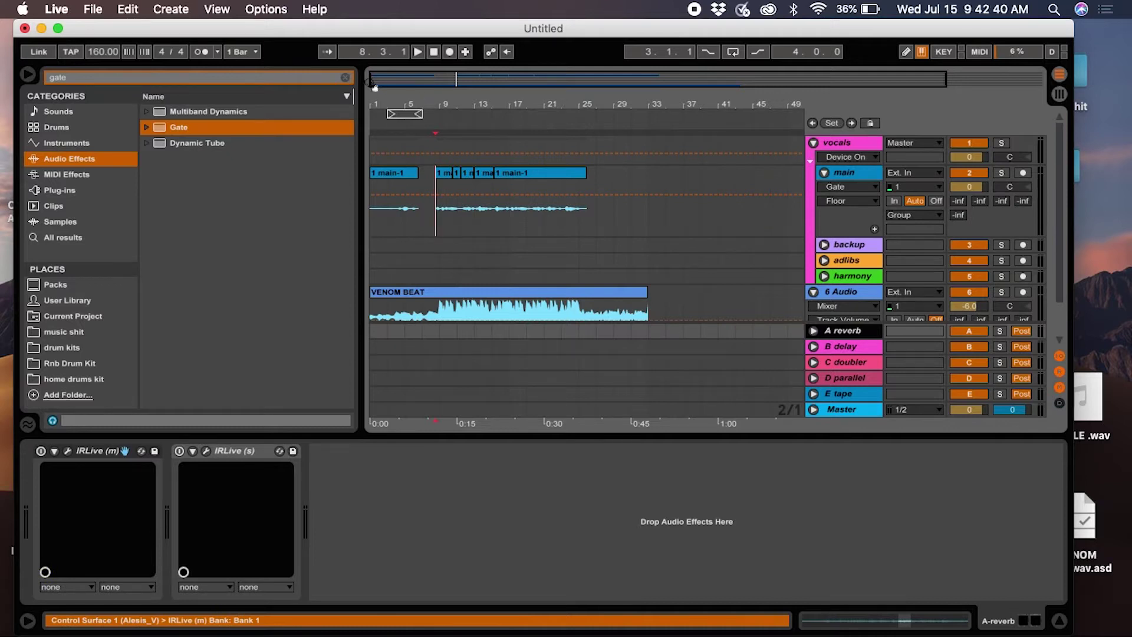
{"action": "left_click", "coordinate": [813, 330]}
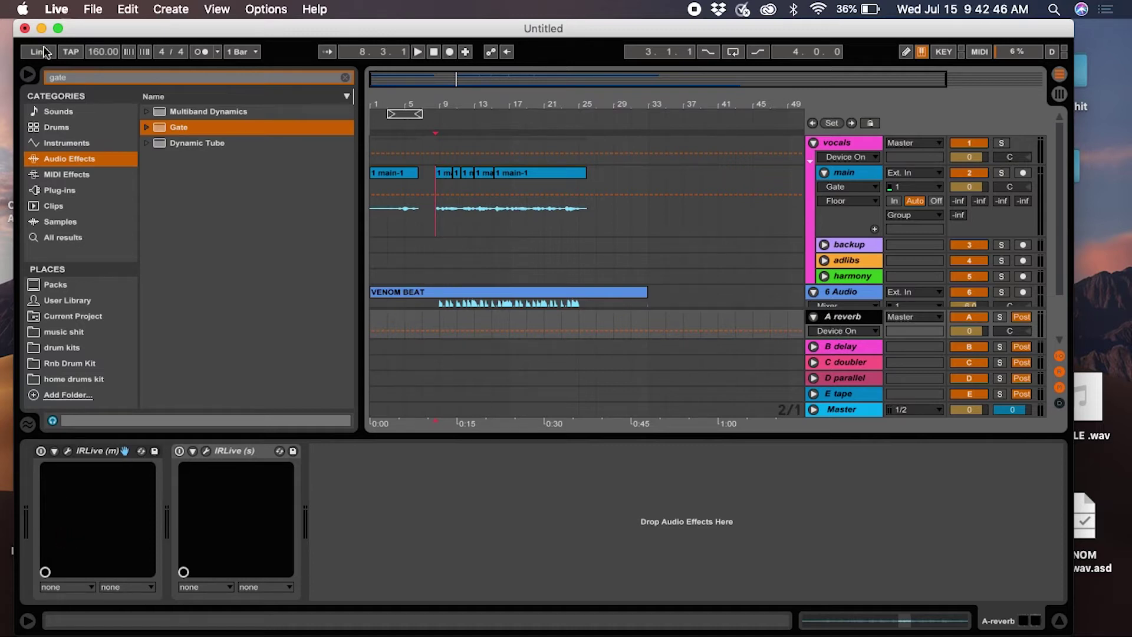
Search the plug-ins for "rever" and expand the Waves folder under Audio Units.
{"action": "left_click", "coordinate": [345, 78]}
{"action": "type", "text": "rever"}
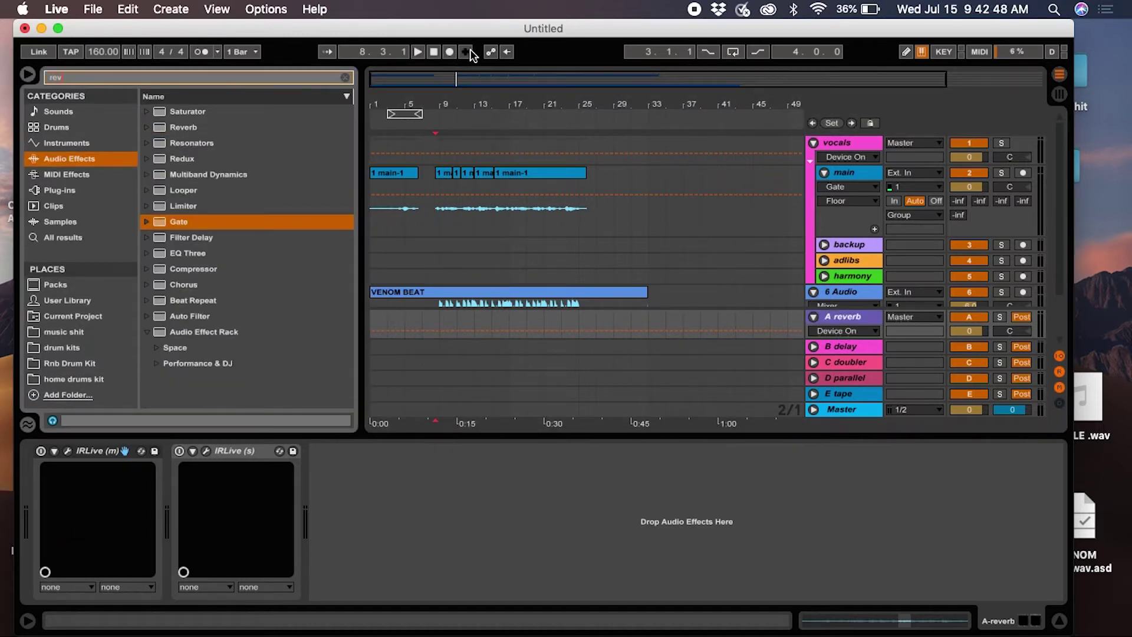
{"action": "left_click", "coordinate": [70, 191]}
{"action": "left_click", "coordinate": [145, 126]}
{"action": "left_click", "coordinate": [146, 111]}
{"action": "left_click", "coordinate": [155, 127]}
{"action": "left_click", "coordinate": [155, 128]}
{"action": "left_click", "coordinate": [146, 142]}
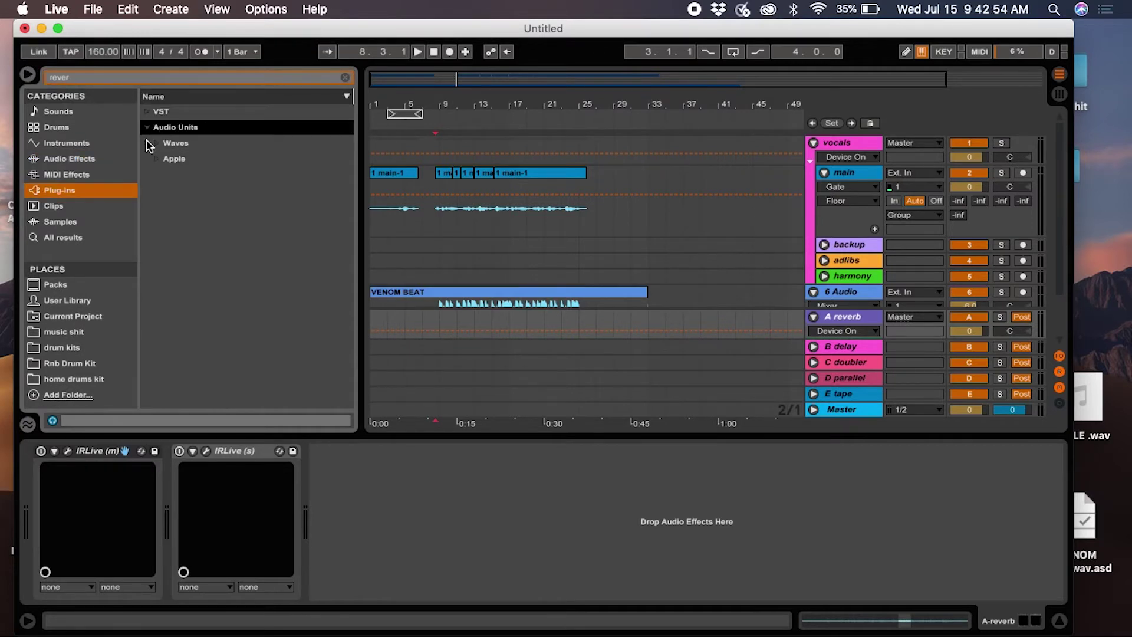
{"action": "left_click", "coordinate": [159, 161]}
{"action": "left_click", "coordinate": [157, 145]}
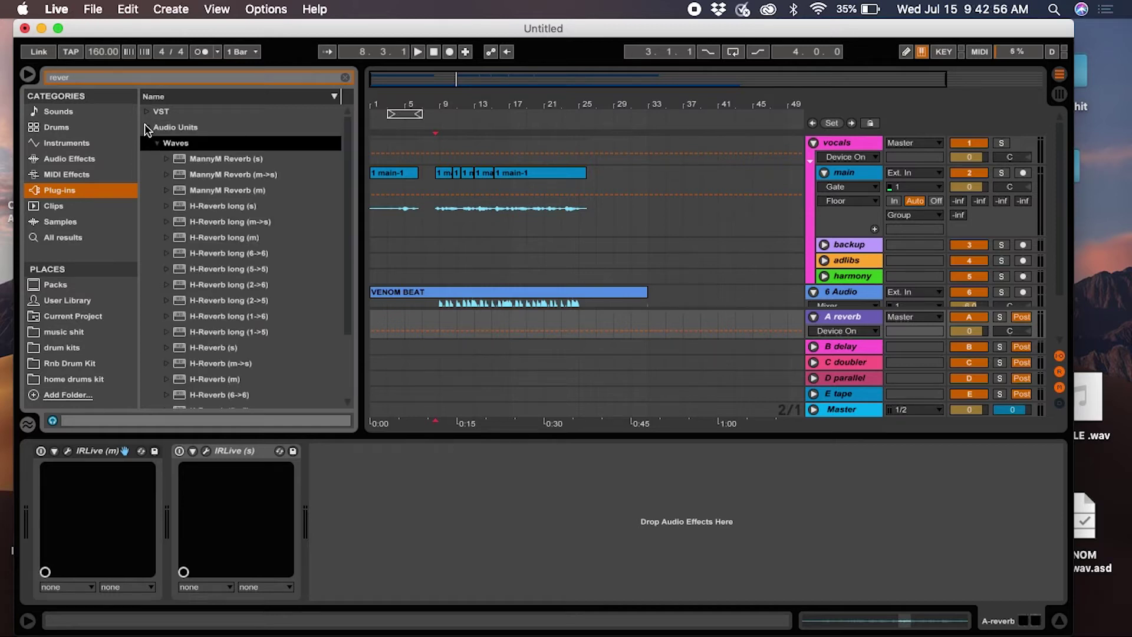
{"action": "left_click", "coordinate": [147, 112]}
{"action": "left_click", "coordinate": [147, 144]}
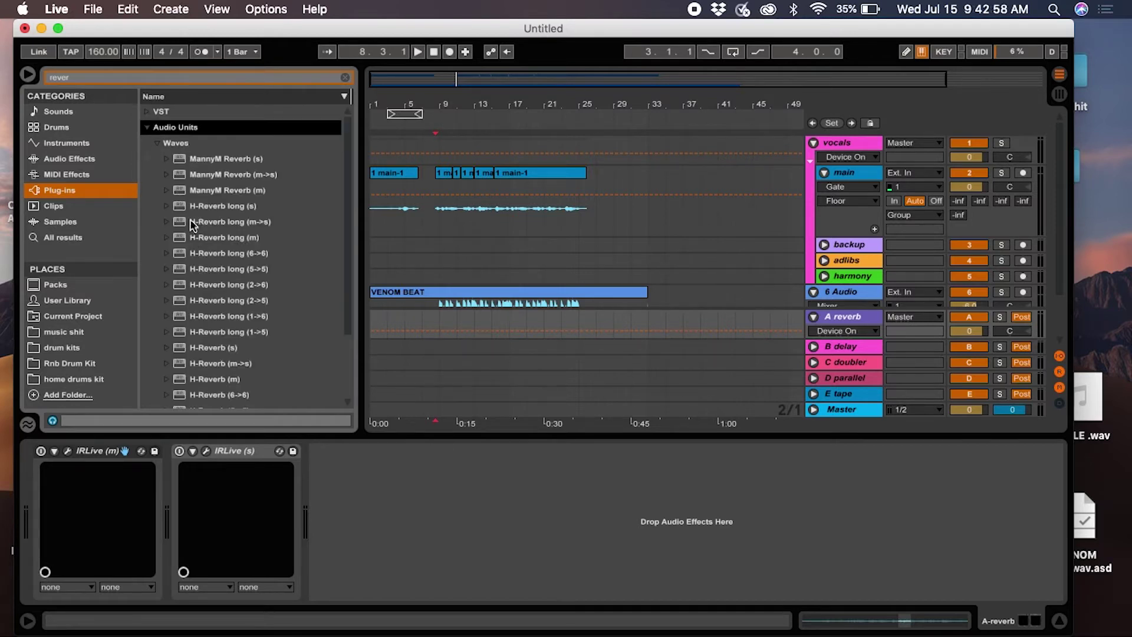
Find VerbSuite Classics with "verb", add it after the IRLive devices on A reverb, set its predelay to 78.7 ms and adjust its attack.
{"action": "left_click", "coordinate": [346, 77]}
{"action": "type", "text": "verb"}
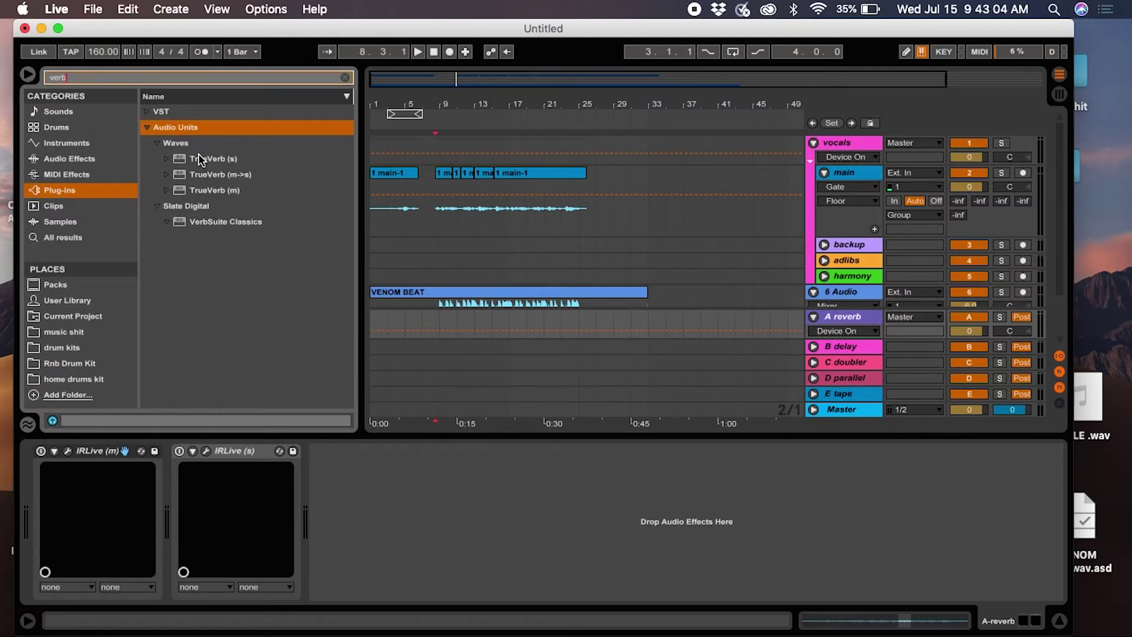
{"action": "left_click_drag", "start_coordinate": [217, 222], "coordinate": [439, 481]}
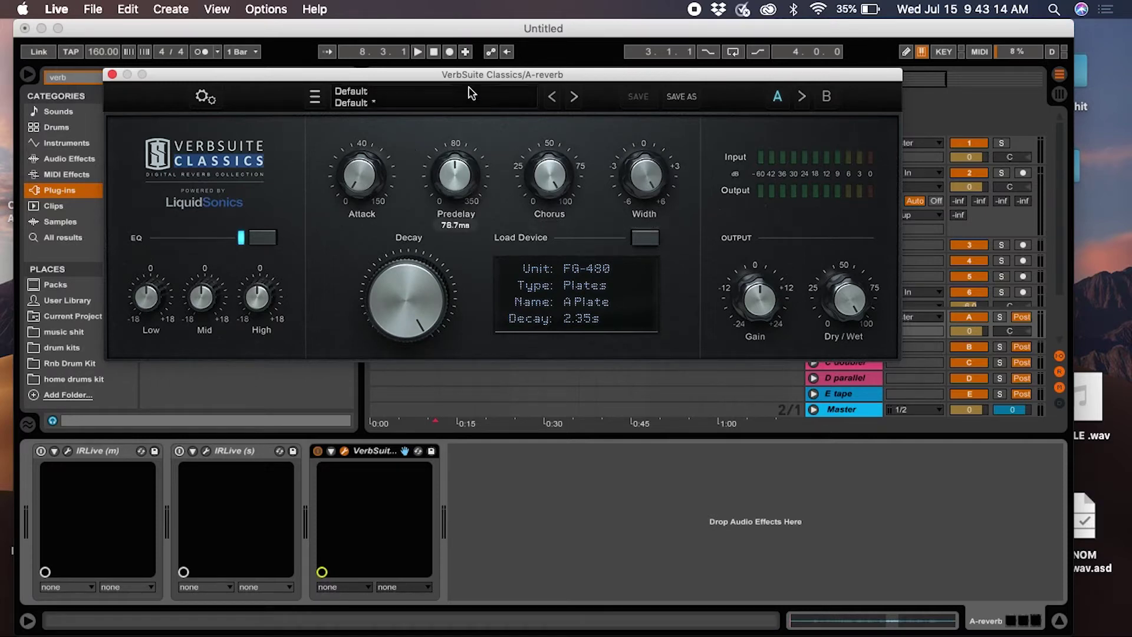
{"action": "left_click_drag", "start_coordinate": [386, 175], "coordinate": [391, 86]}
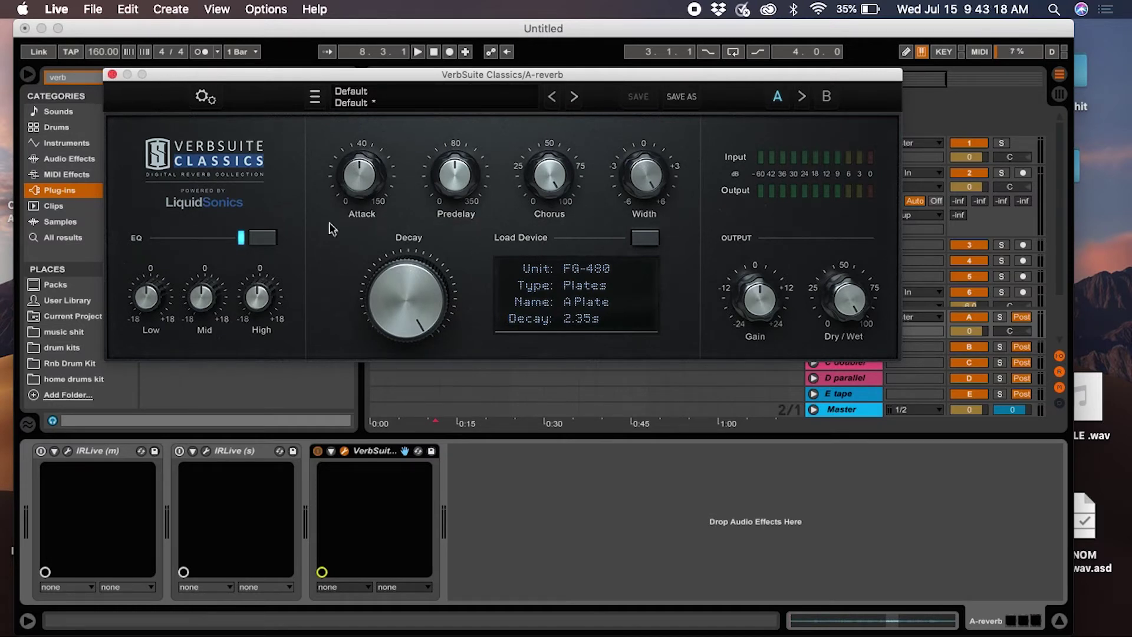
{"action": "left_click", "coordinate": [112, 74]}
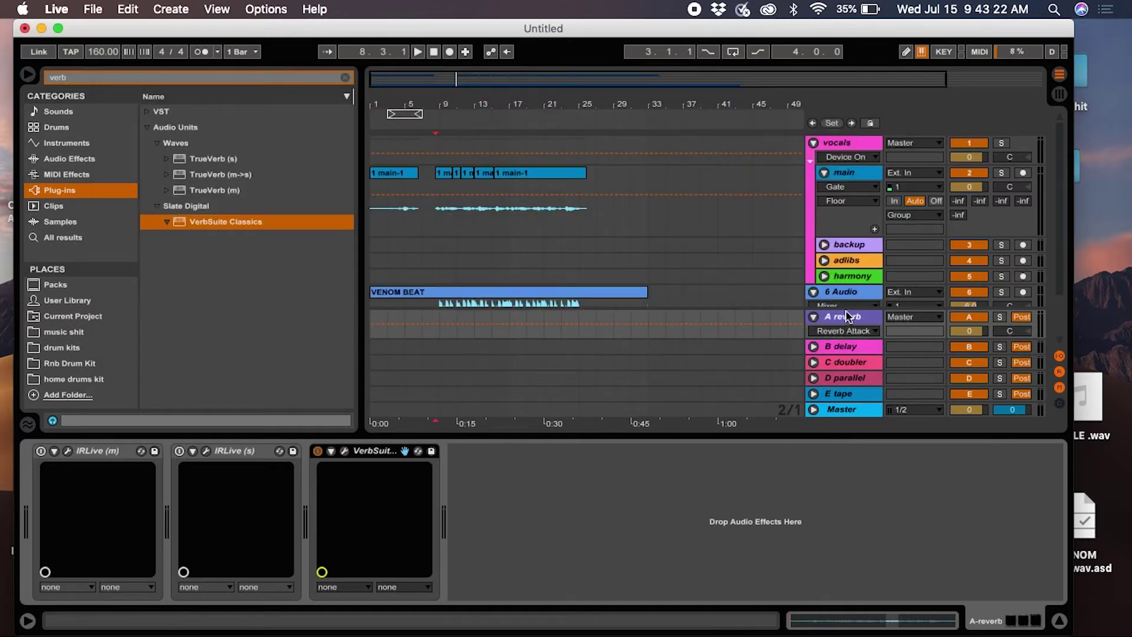
Send the main track to A reverb at 0 dB and play from 9.1.1 with the A reverb return soloed.
{"action": "left_click", "coordinate": [446, 230]}
{"action": "key", "text": "space"}
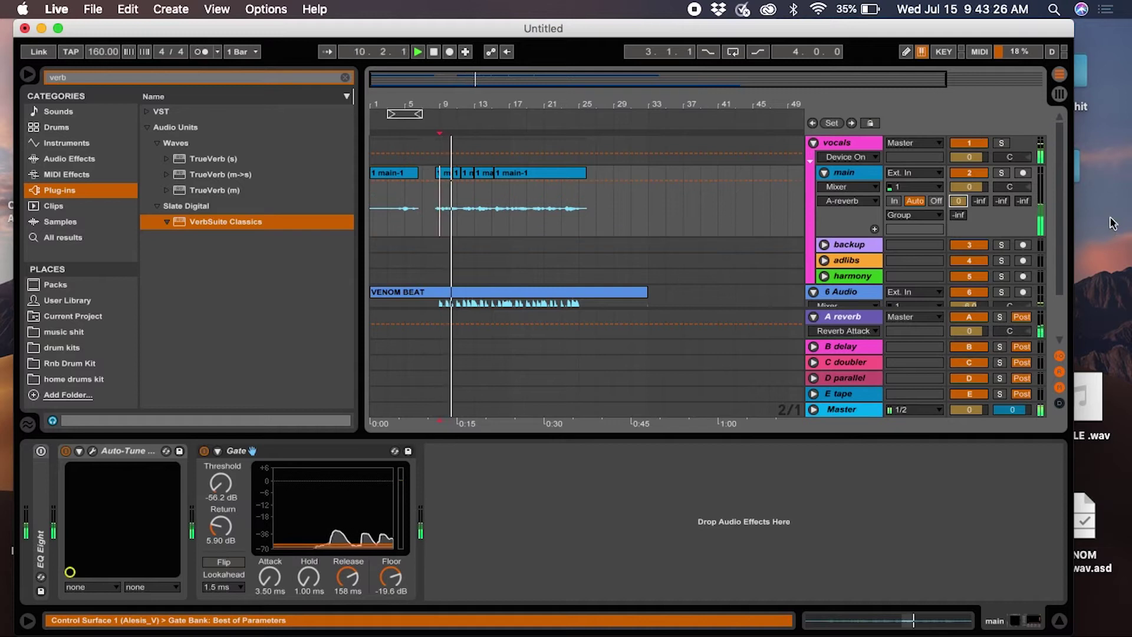
{"action": "left_click", "coordinate": [1000, 317]}
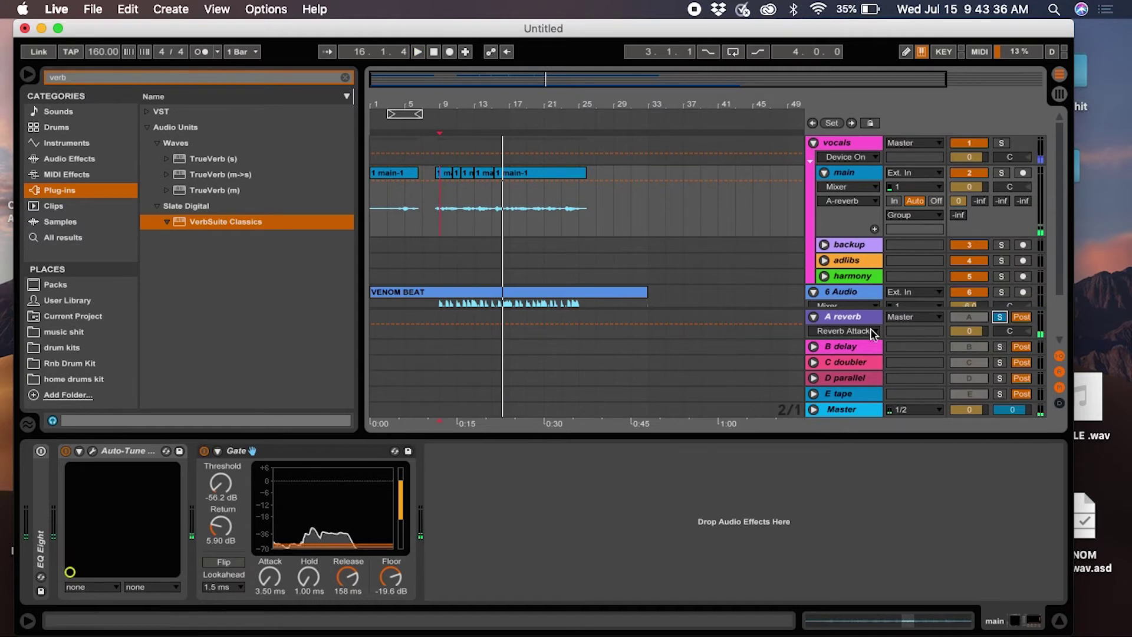
With the soloed reverb playing, adjust VerbSuite Classics' output gain and low EQ, and set its high EQ to -2.8 dB.
{"action": "left_click", "coordinate": [844, 318]}
{"action": "left_click", "coordinate": [345, 451]}
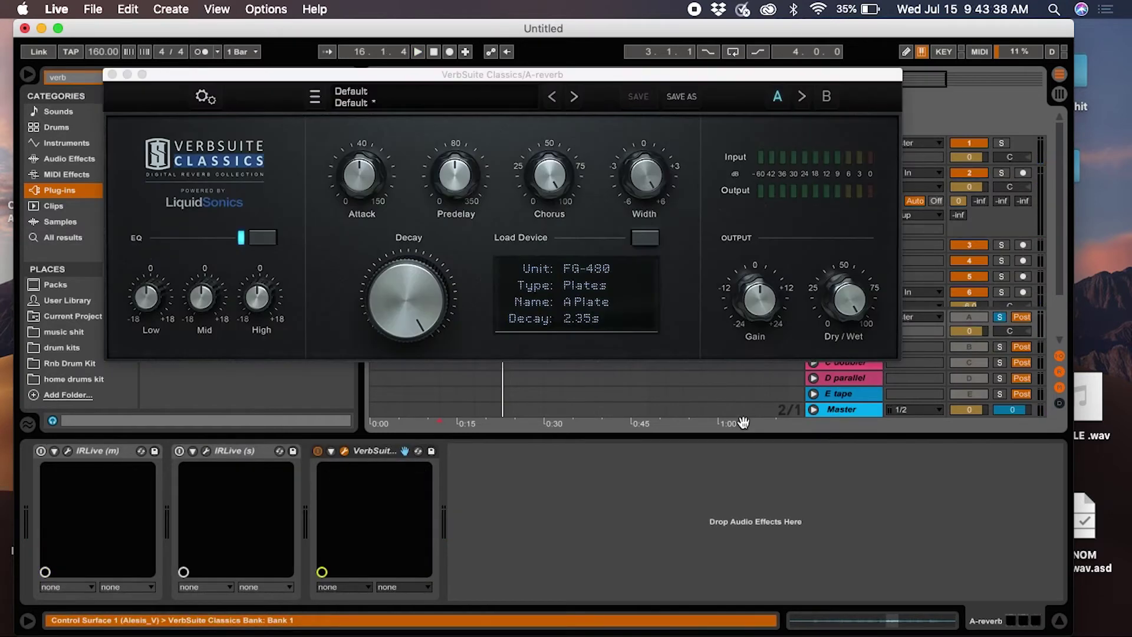
{"action": "left_click_drag", "start_coordinate": [763, 316], "coordinate": [763, 289]}
{"action": "key", "text": "space"}
{"action": "left_click_drag", "start_coordinate": [148, 318], "coordinate": [153, 350]}
{"action": "left_click_drag", "start_coordinate": [257, 298], "coordinate": [280, 320]}
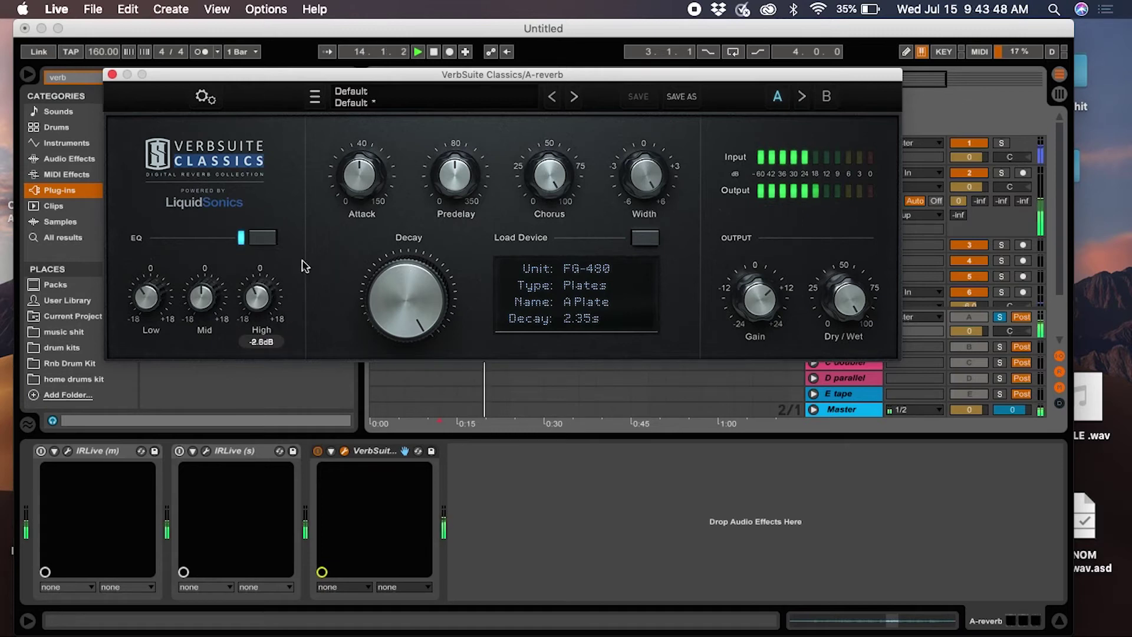
{"action": "left_click", "coordinate": [112, 74]}
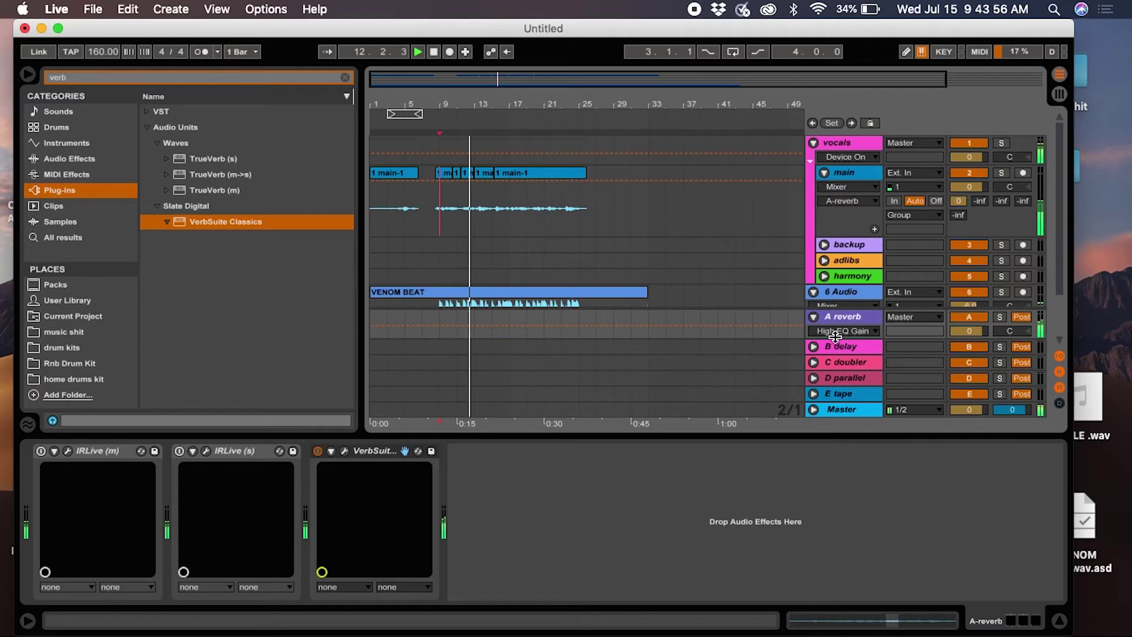
Enlarge the A reverb track, pull its volume down to -inf dB, and raise it to -16.1 dB during playback.
{"action": "left_click_drag", "start_coordinate": [842, 319], "coordinate": [855, 236]}
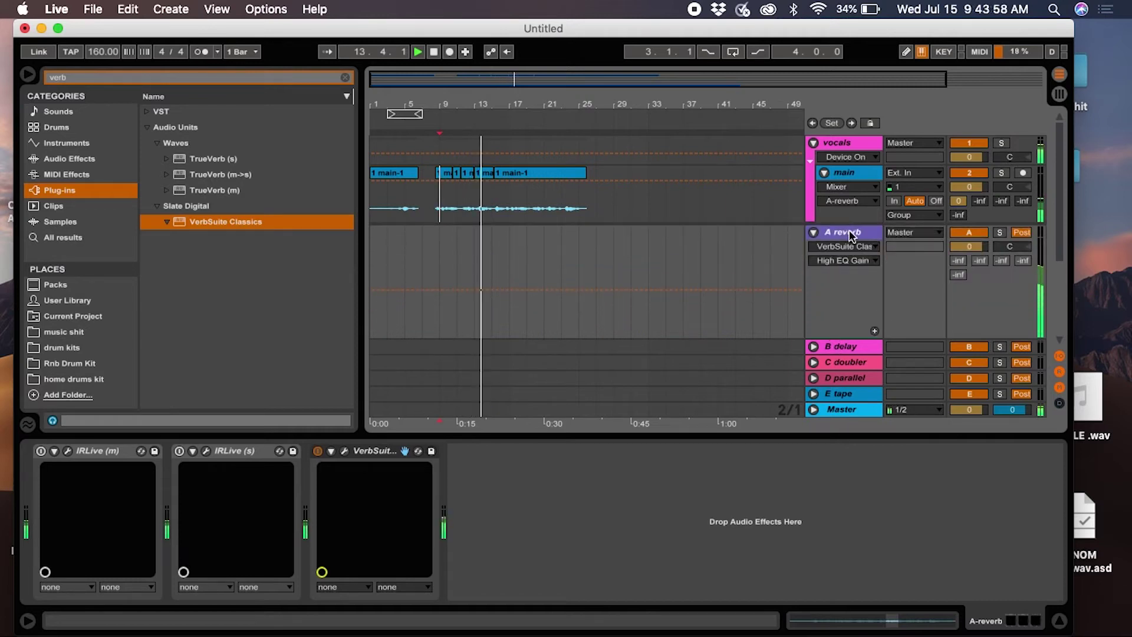
{"action": "left_click", "coordinate": [970, 250]}
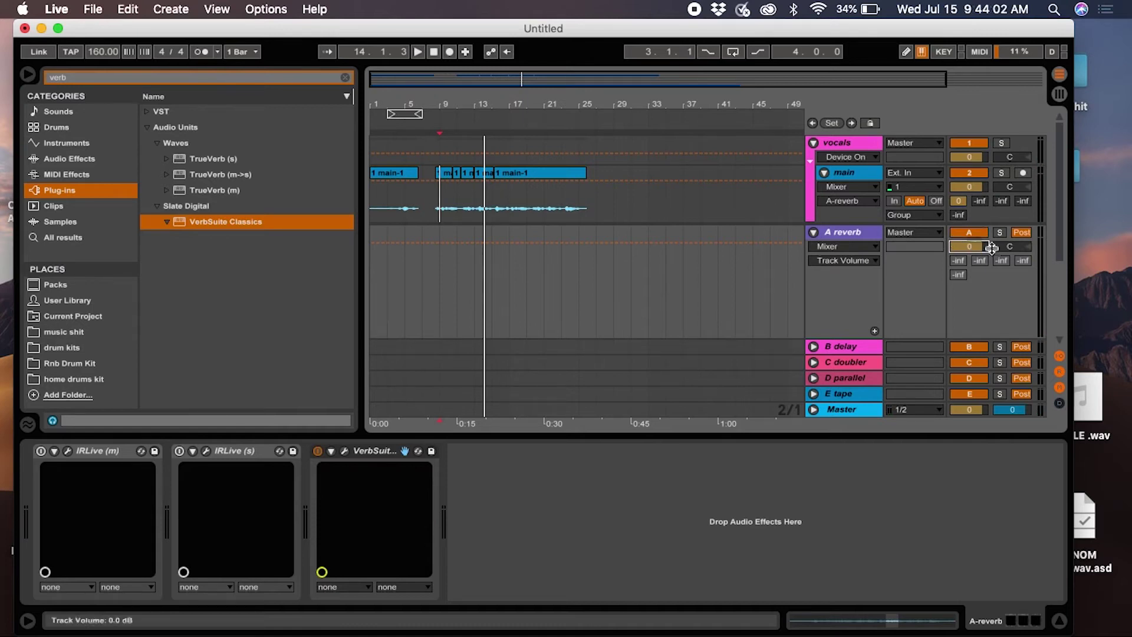
{"action": "left_click_drag", "start_coordinate": [965, 248], "coordinate": [966, 307]}
{"action": "key", "text": "space"}
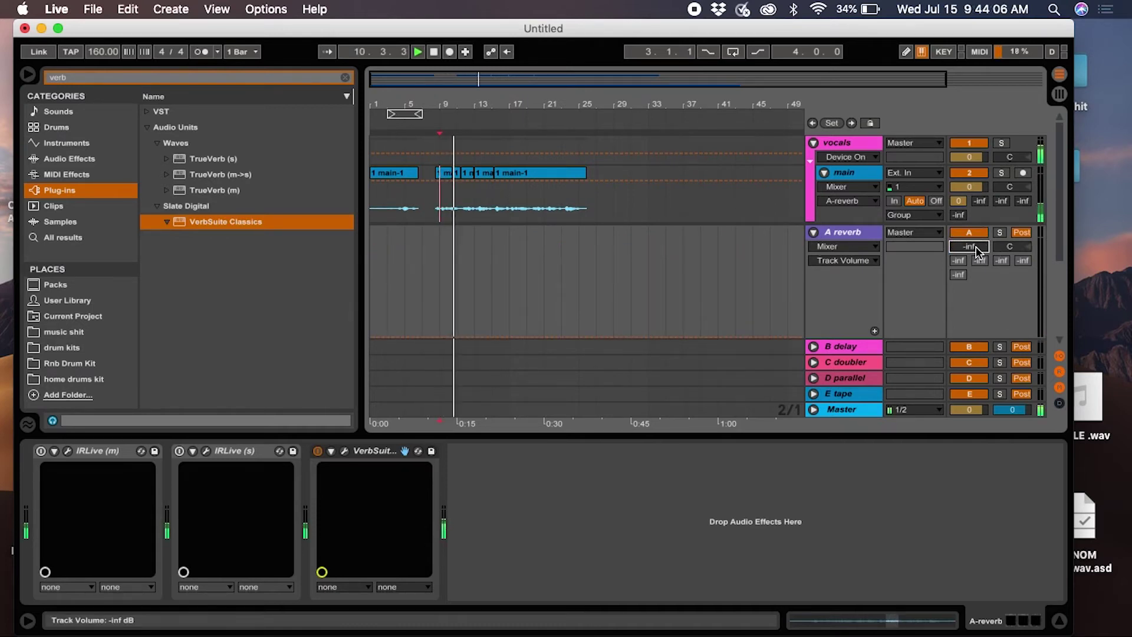
{"action": "key", "text": "space"}
{"action": "left_click_drag", "start_coordinate": [978, 253], "coordinate": [968, 250]}
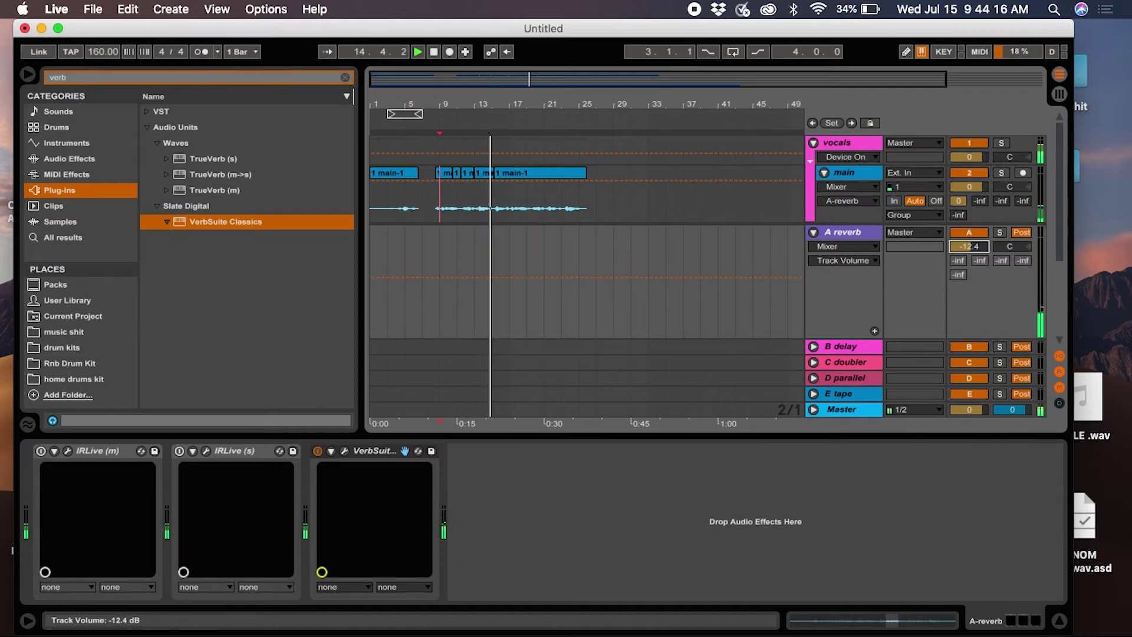
{"action": "left_click_drag", "start_coordinate": [969, 247], "coordinate": [965, 259]}
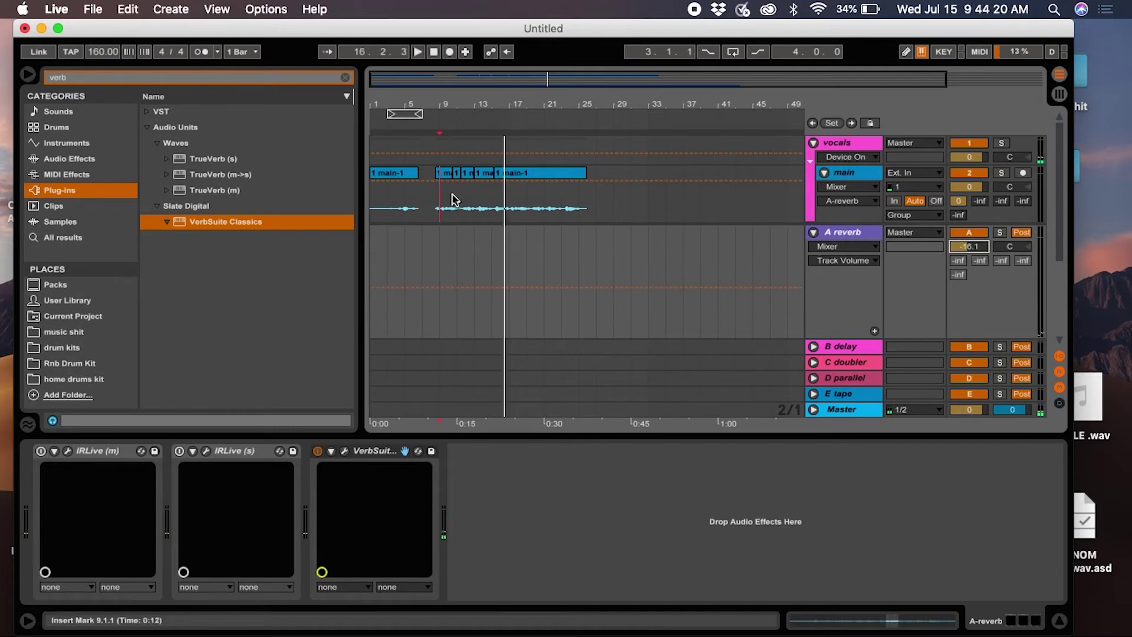
Replay the vocals from 8.3.1, listening with the Live window minimized, and set the A reverb volume to -18.4 dB.
{"action": "left_click", "coordinate": [433, 204]}
{"action": "key", "text": "space"}
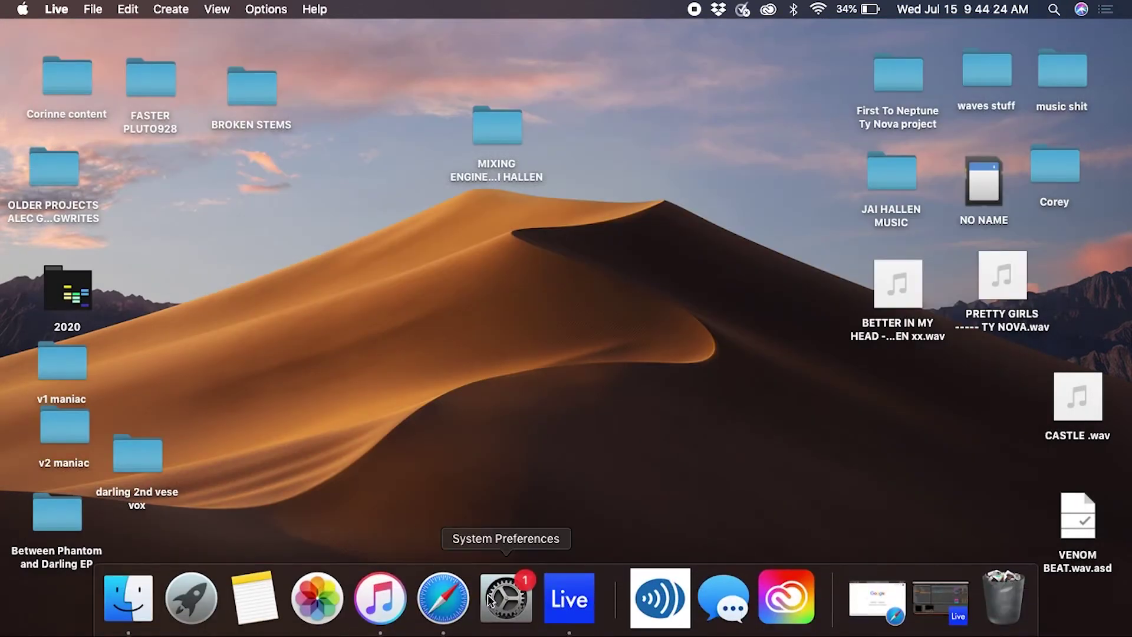
{"action": "left_click", "coordinate": [572, 599]}
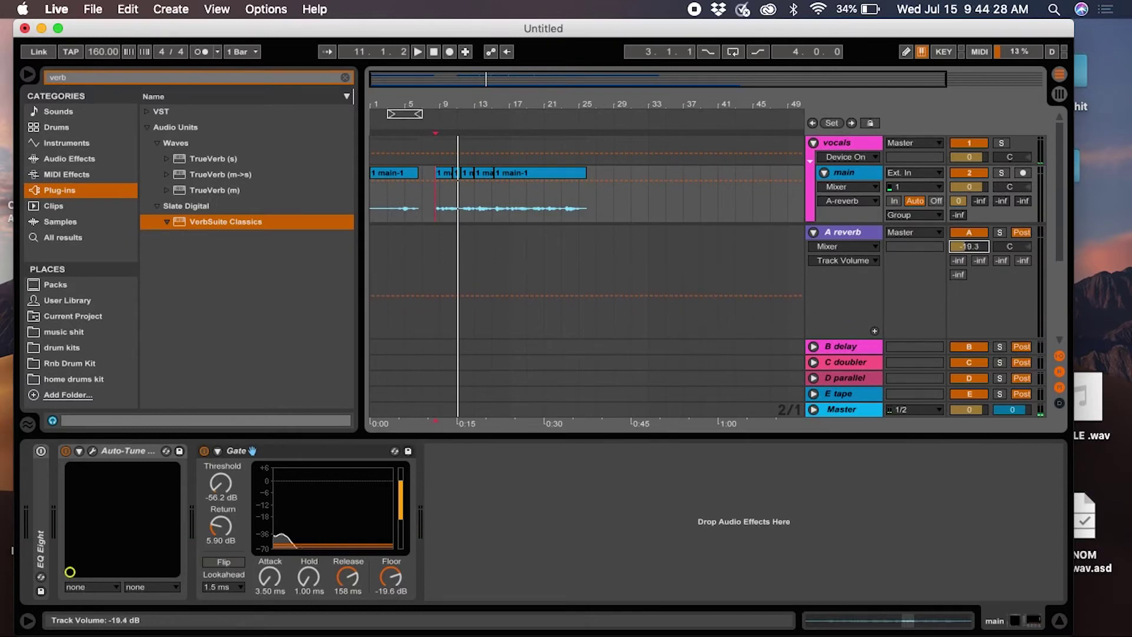
{"action": "key", "text": "space"}
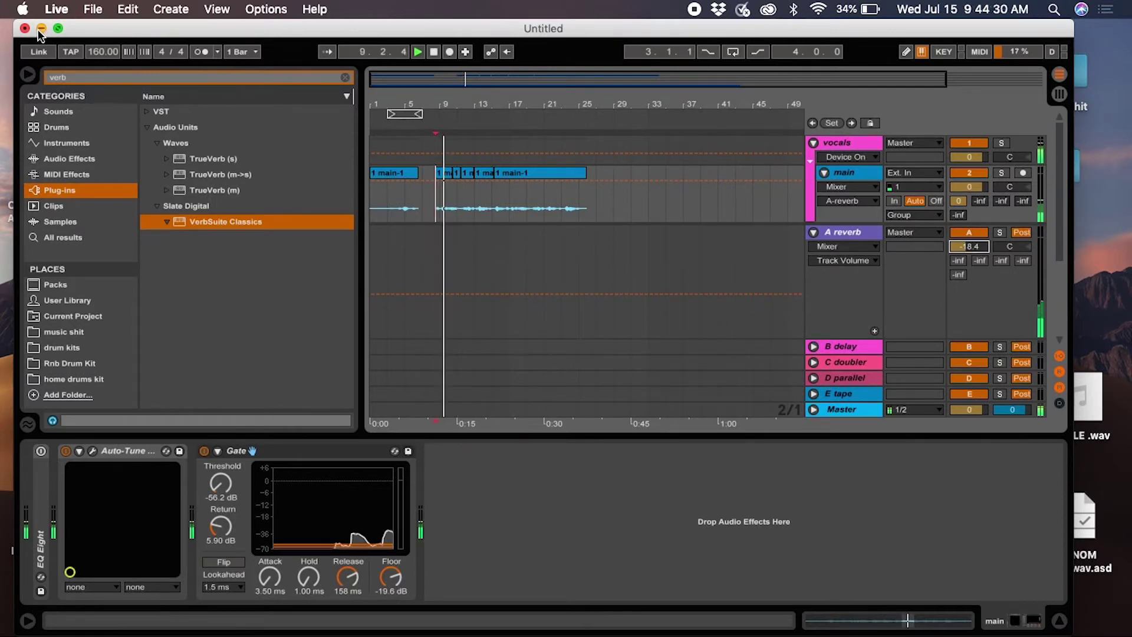
{"action": "key", "text": "super+m"}
{"action": "left_click", "coordinate": [569, 599]}
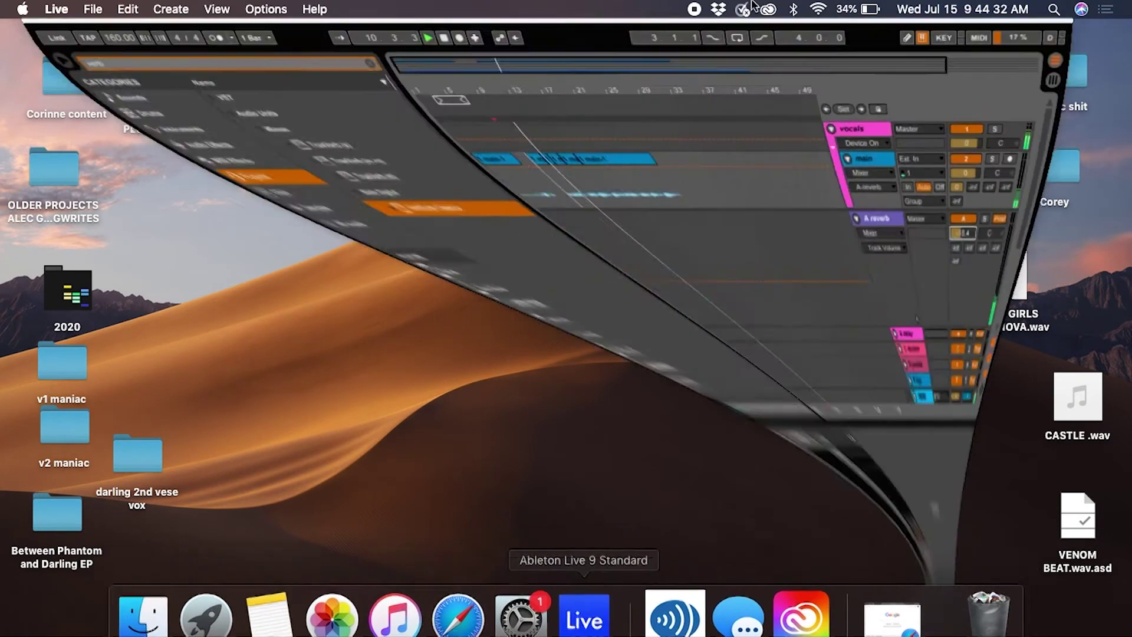
Find EQ Eight among the audio effects with "eq" and add it after VerbSuite Classics on the A reverb track.
{"action": "left_click", "coordinate": [873, 276]}
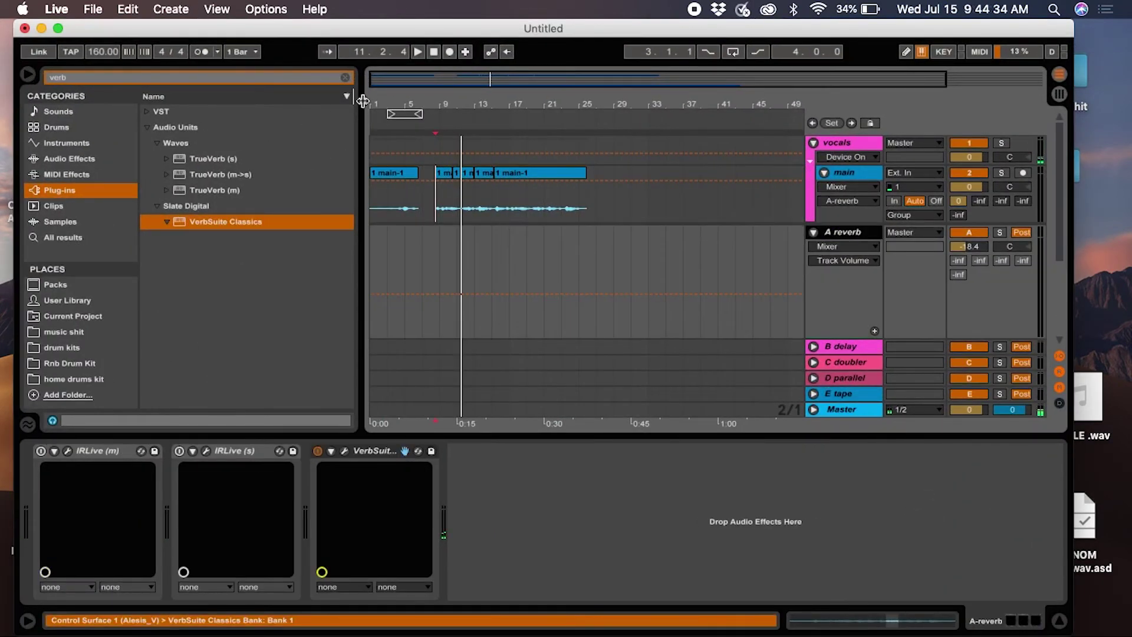
{"action": "left_click", "coordinate": [345, 79]}
{"action": "type", "text": "eq"}
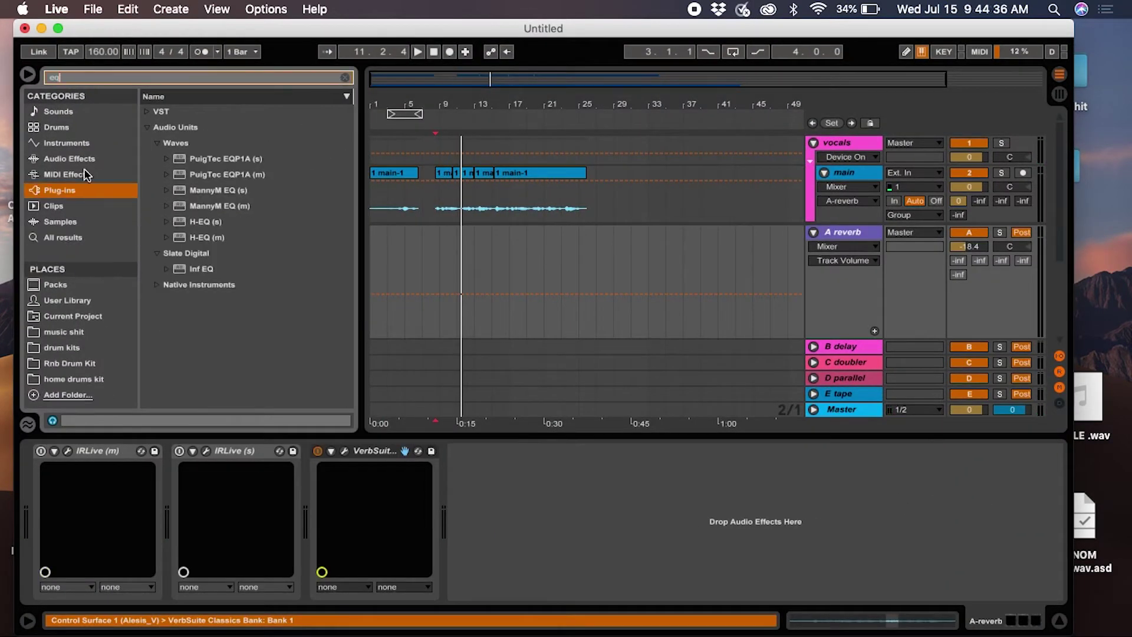
{"action": "left_click", "coordinate": [68, 159]}
{"action": "left_click", "coordinate": [199, 144]}
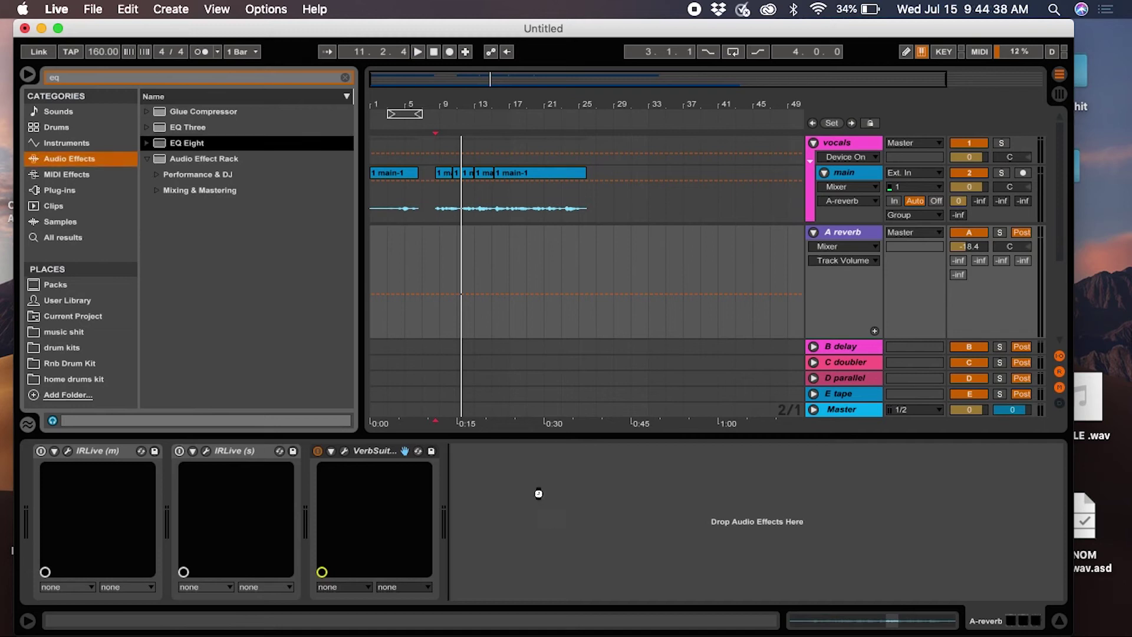
{"action": "left_click_drag", "start_coordinate": [545, 503], "coordinate": [470, 565]}
{"action": "left_click_drag", "start_coordinate": [472, 456], "coordinate": [460, 458]}
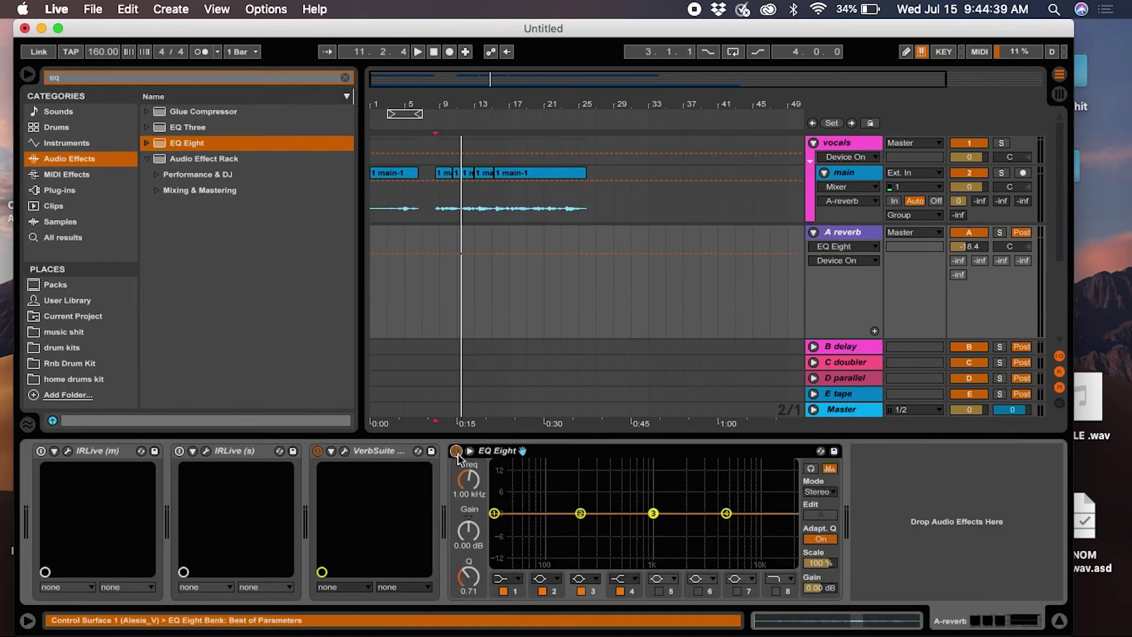
Set EQ Eight's band 1 to a low-cut filter at 300 Hz and audition the result.
{"action": "left_click", "coordinate": [502, 578]}
{"action": "left_click", "coordinate": [500, 491]}
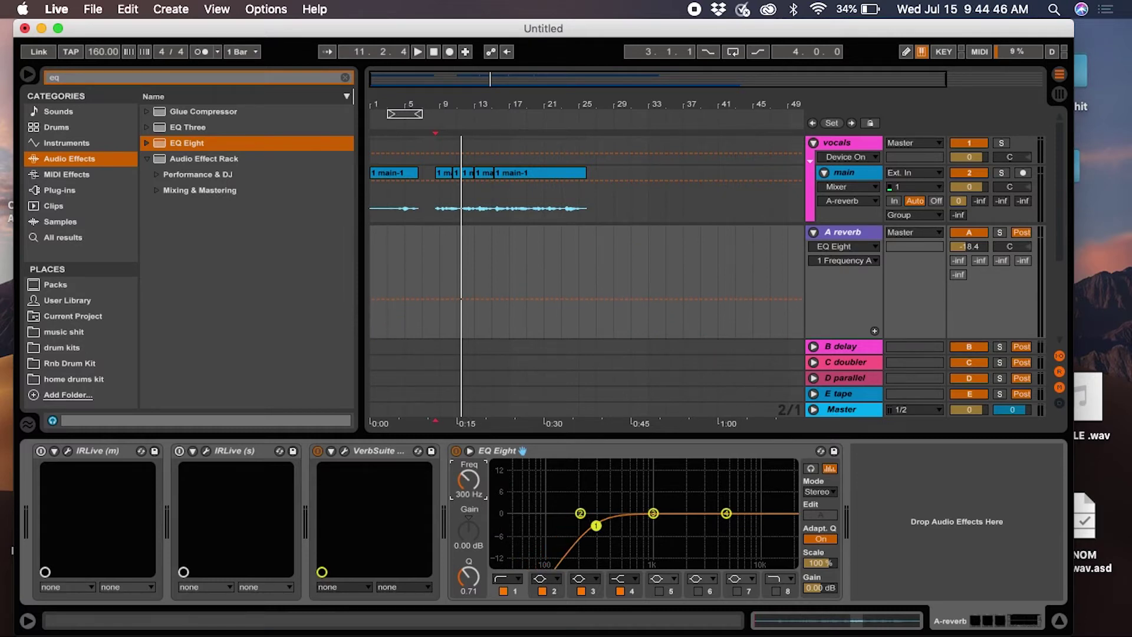
{"action": "key", "text": "space"}
{"action": "key", "text": "space"}
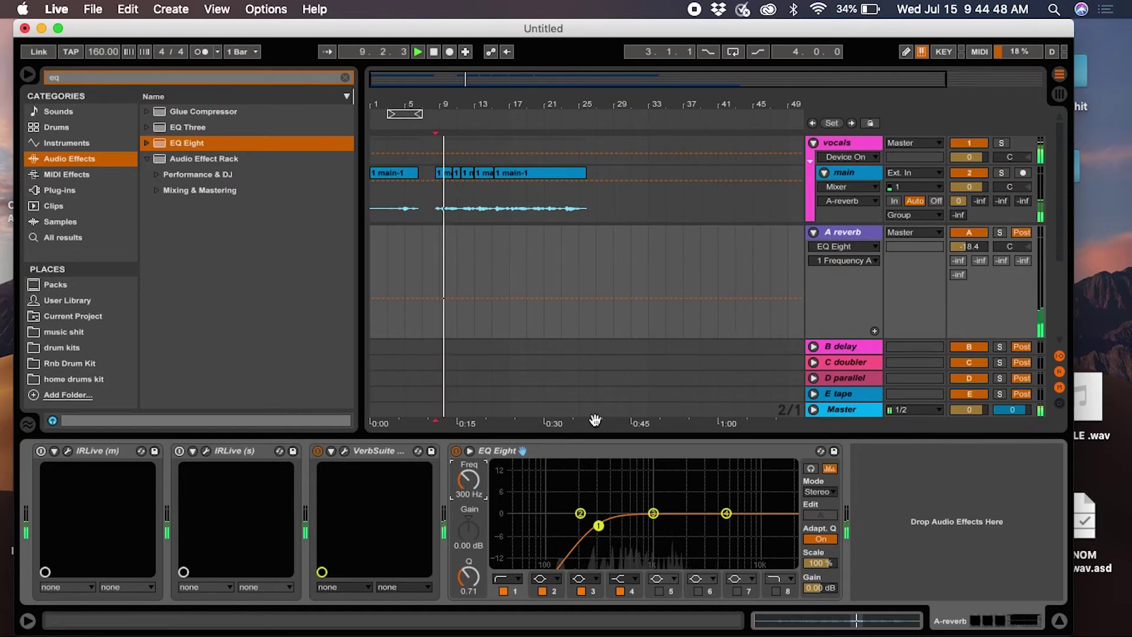
Set the A reverb volume to -13.8 dB and replay from 7.1.1, listening with the Live window minimized.
{"action": "left_click_drag", "start_coordinate": [988, 249], "coordinate": [991, 254]}
{"action": "left_click", "coordinate": [439, 215]}
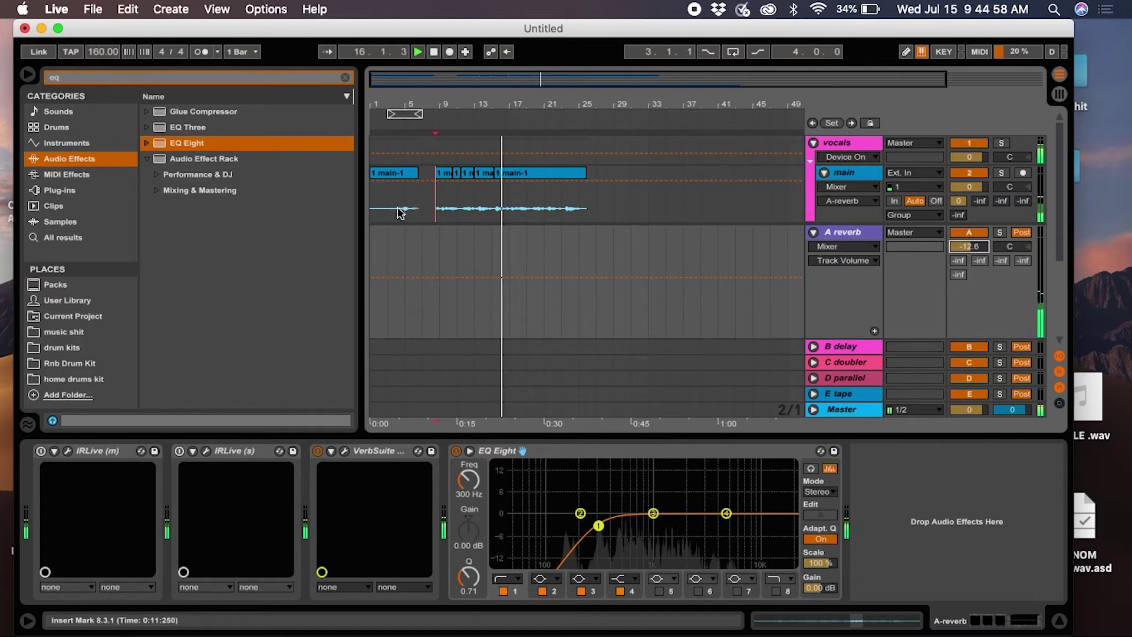
{"action": "left_click", "coordinate": [422, 210]}
{"action": "key", "text": "space"}
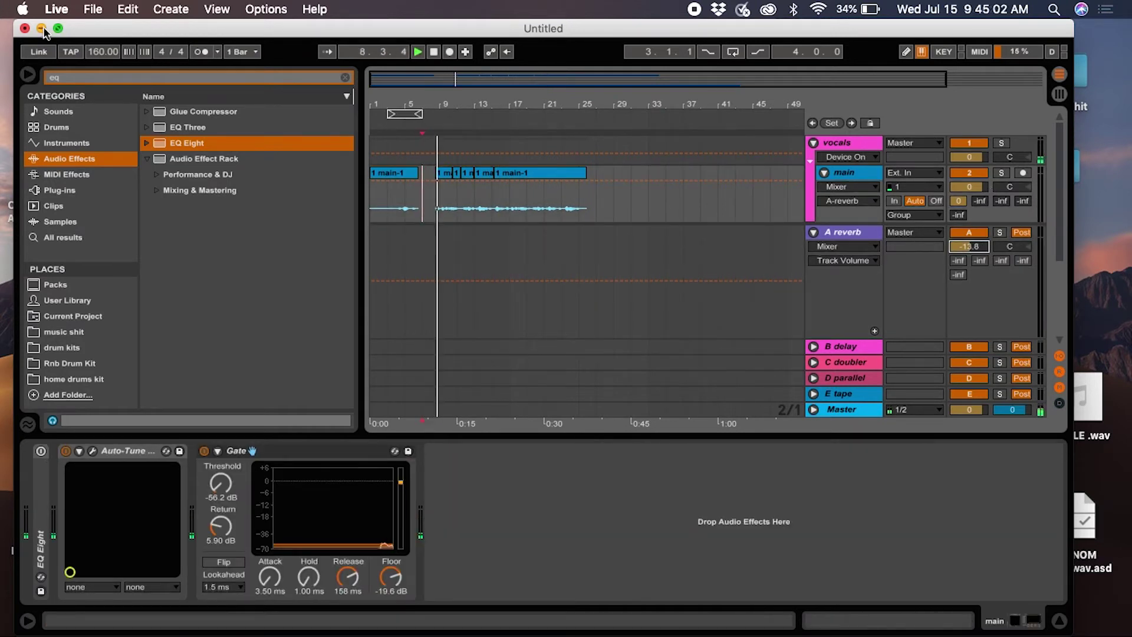
{"action": "key", "text": "super+m"}
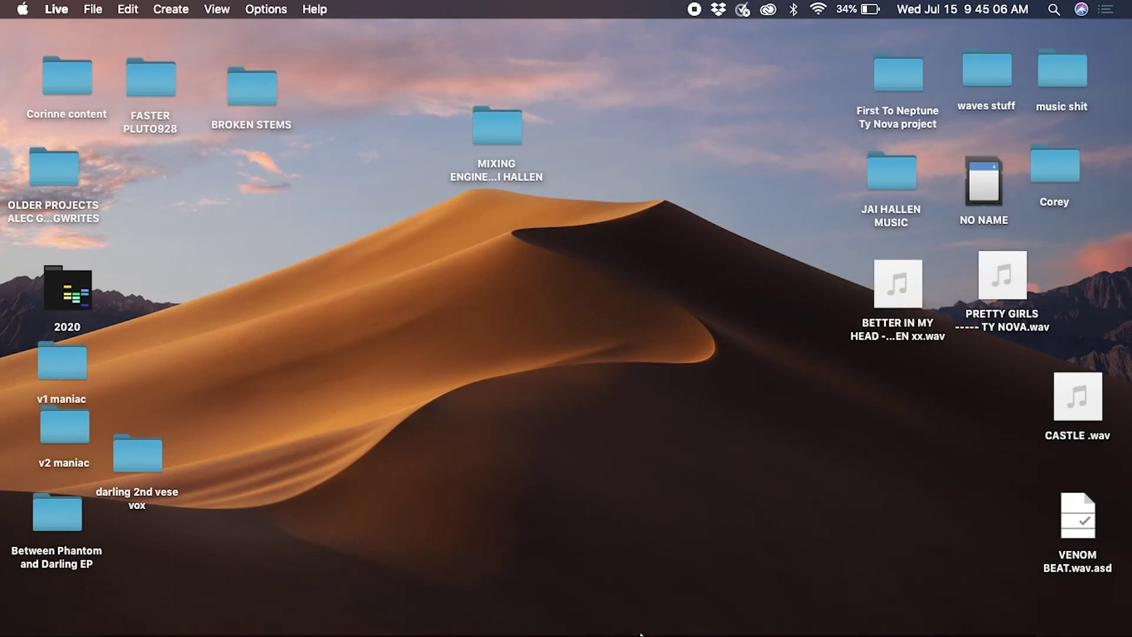
{"action": "left_click", "coordinate": [571, 598]}
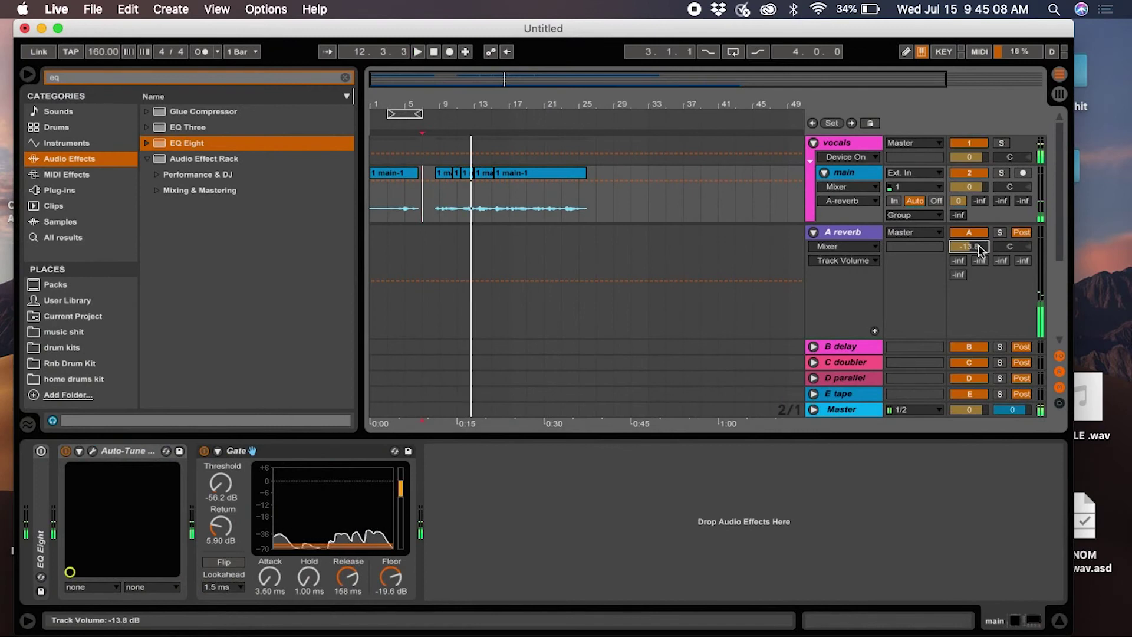
Lower the A reverb volume to -15.8 dB during playback and place the insert marker at 9.1.1.
{"action": "key", "text": "space"}
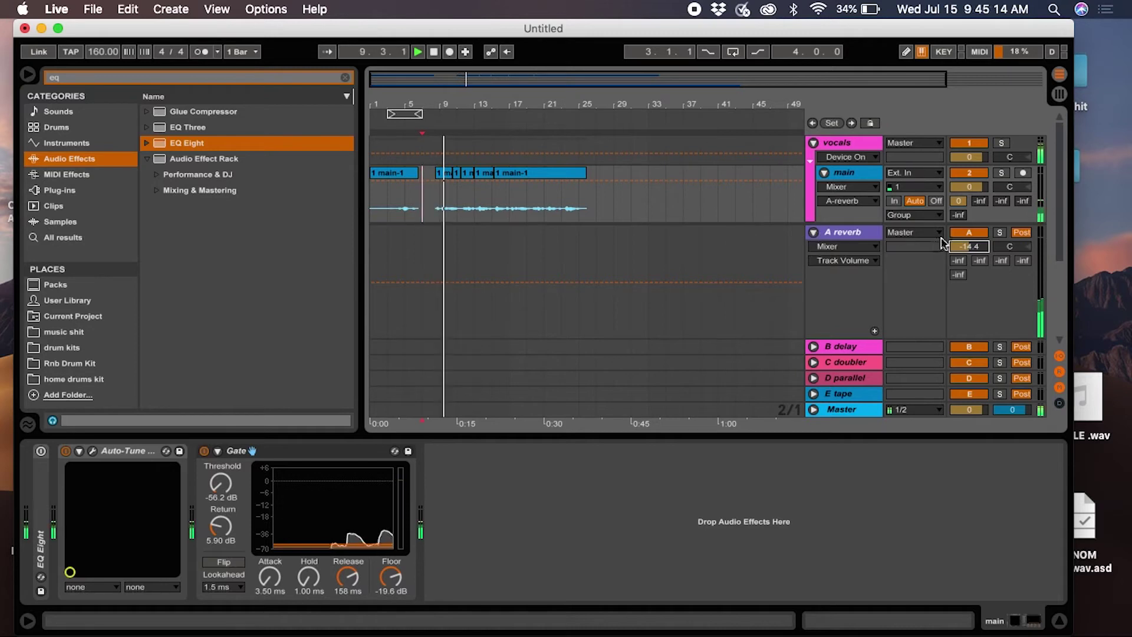
{"action": "mouse_move", "coordinate": [967, 246]}
{"action": "left_mouse_down"}
{"action": "mouse_move", "coordinate": [966, 265]}
{"action": "mouse_move", "coordinate": [966, 235]}
{"action": "left_mouse_up"}
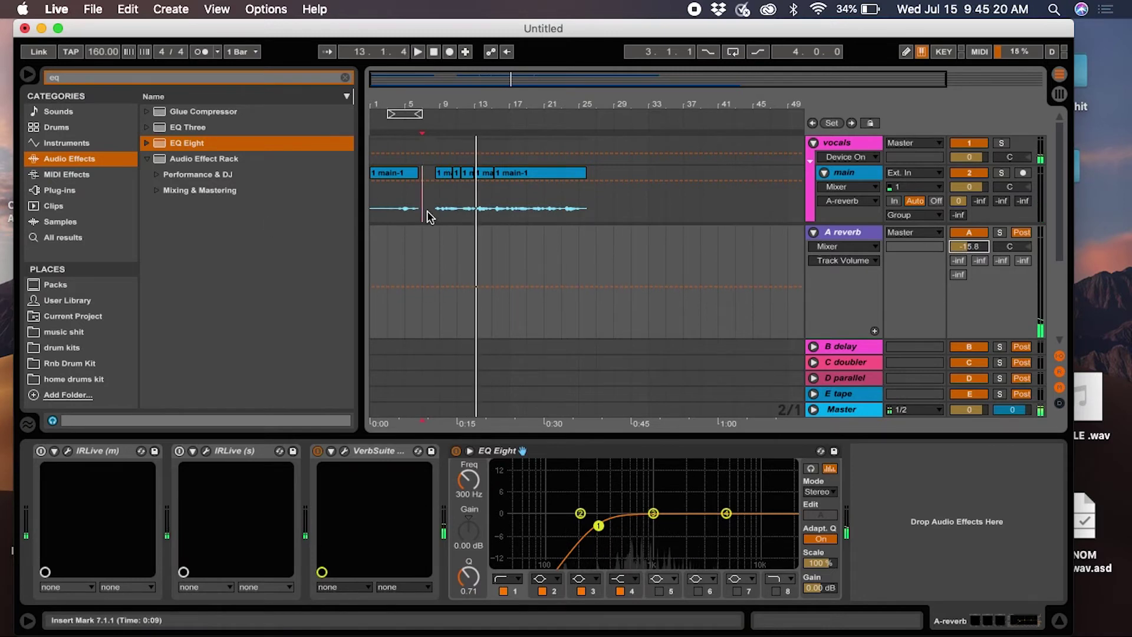
{"action": "left_click", "coordinate": [437, 212]}
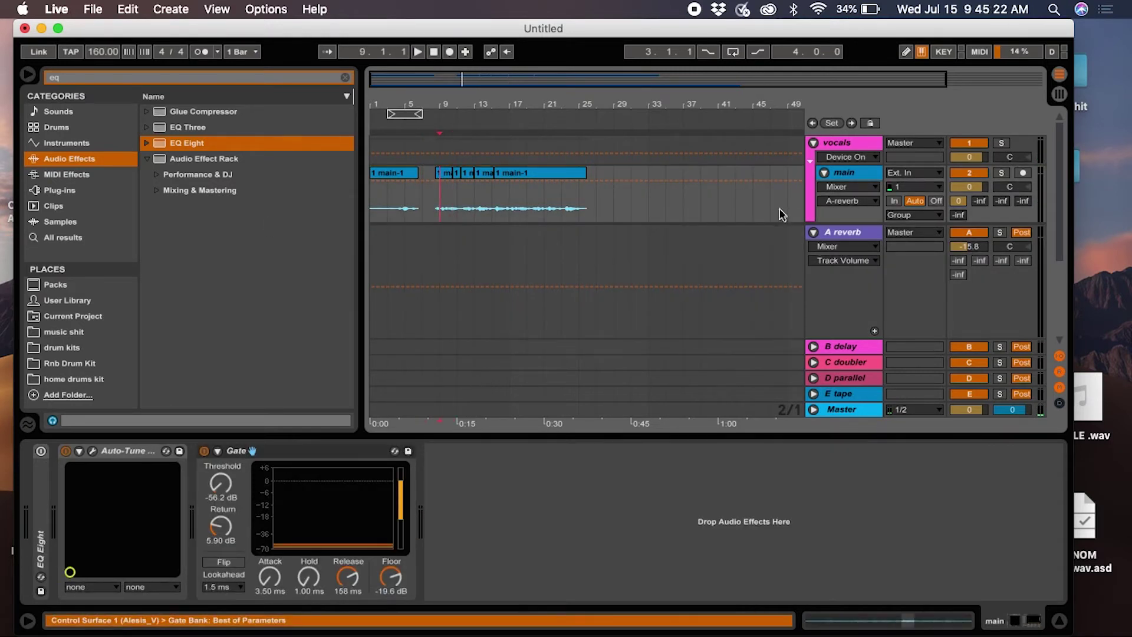
Fold and unfold the A reverb track, and play from 8.3.1 with its volume set to -16.8 dB.
{"action": "left_click", "coordinate": [814, 234]}
{"action": "left_click", "coordinate": [436, 218]}
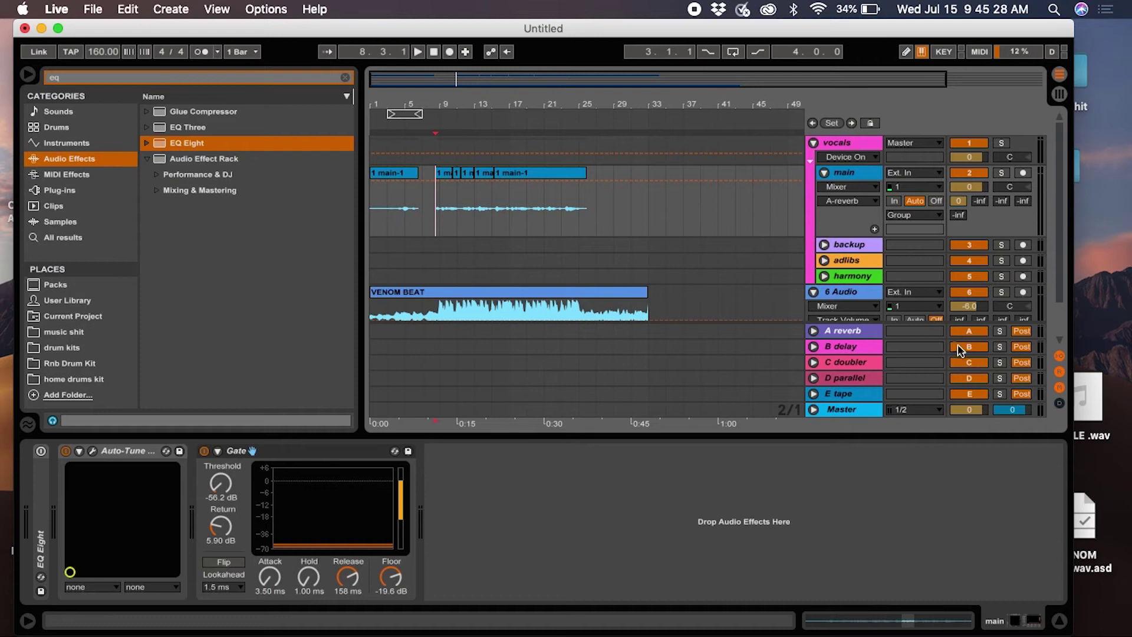
{"action": "left_click", "coordinate": [814, 332]}
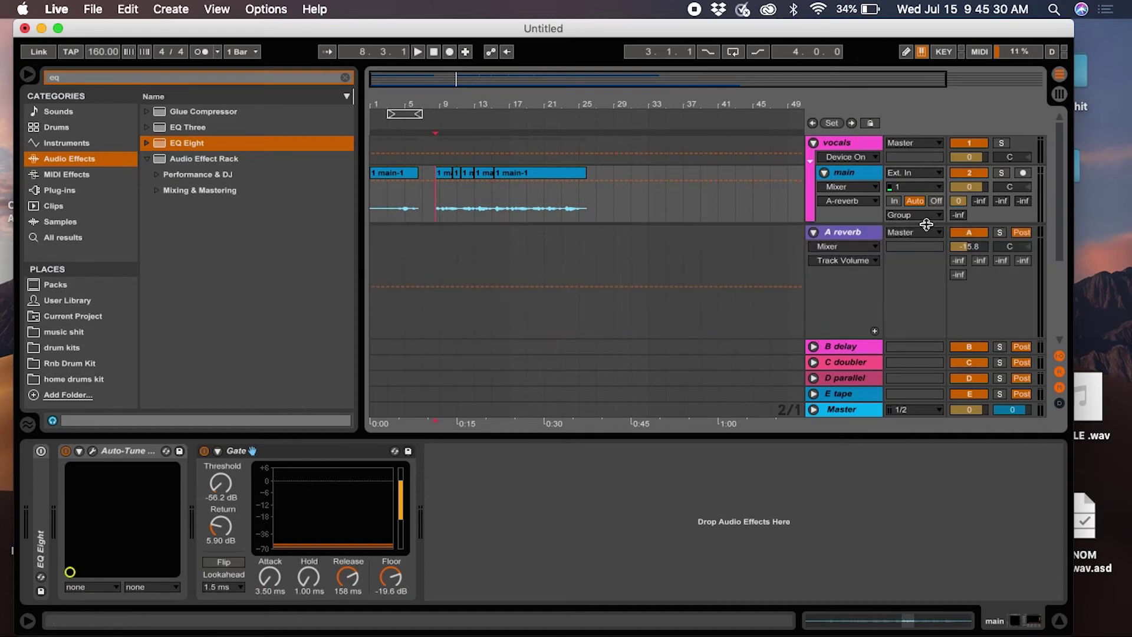
{"action": "left_click_drag", "start_coordinate": [970, 245], "coordinate": [970, 248]}
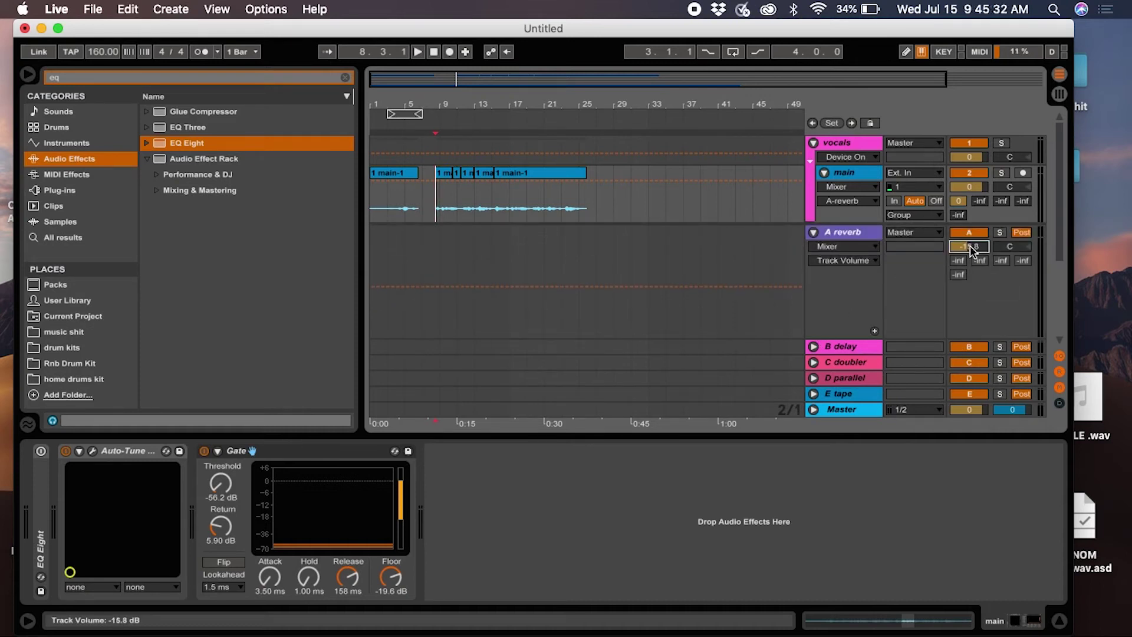
{"action": "key", "text": "space"}
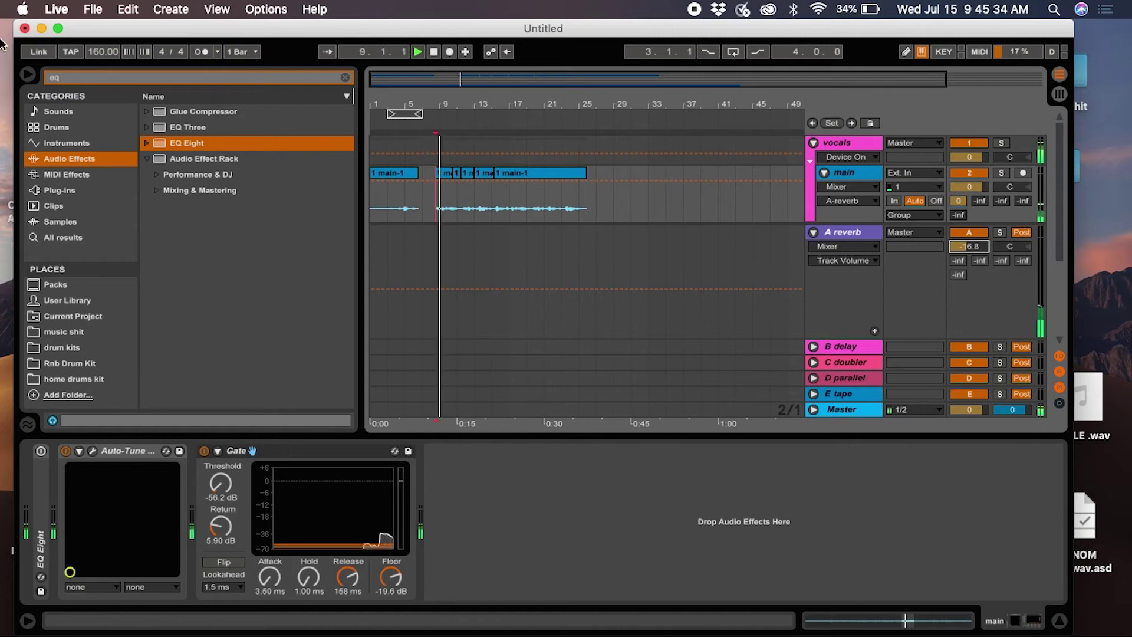
Lower the A reverb return's volume slightly during playback and fold the track.
{"action": "left_click_drag", "start_coordinate": [966, 247], "coordinate": [967, 253]}
{"action": "left_click", "coordinate": [811, 232]}
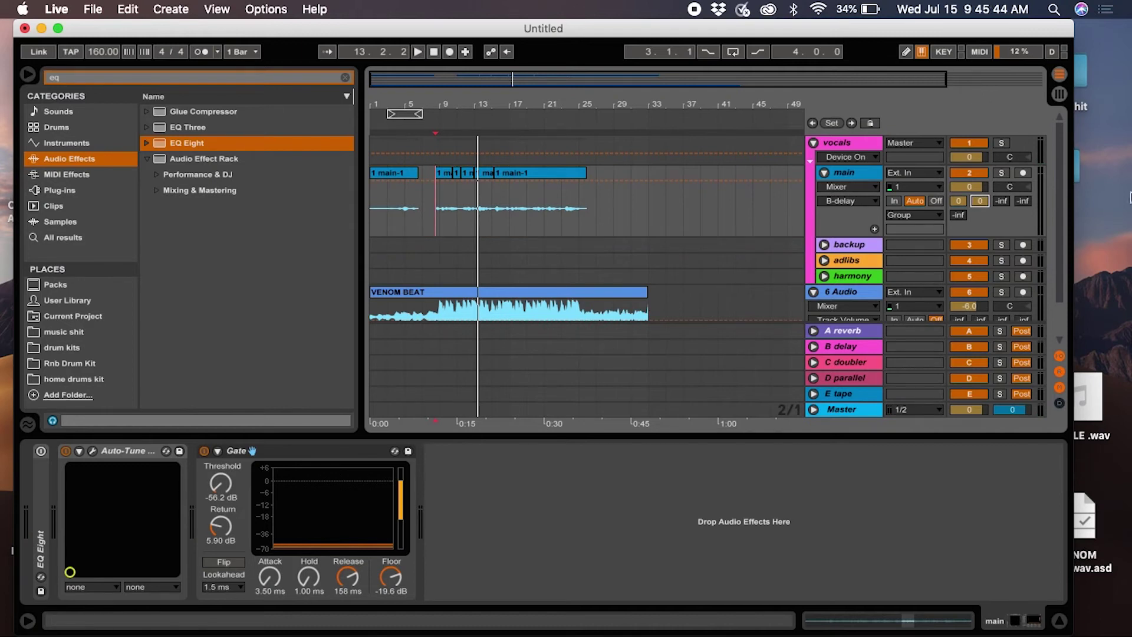
Open the H-Delay plug-in on the B delay return, enable Ping Pong and lower the feedback.
{"action": "left_click", "coordinate": [871, 354]}
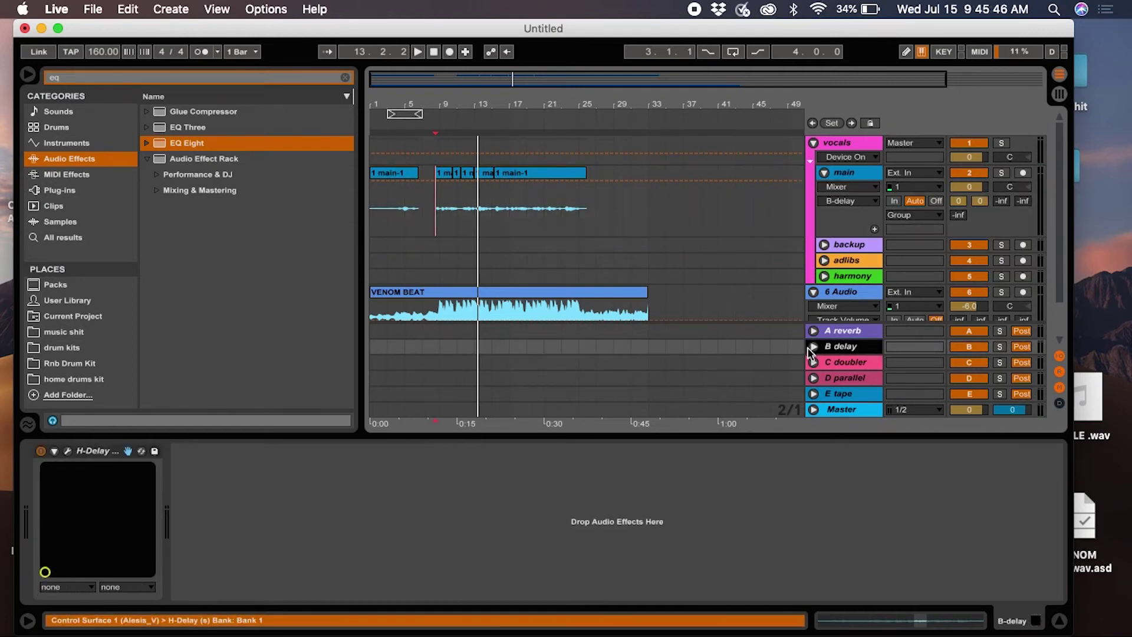
{"action": "left_click", "coordinate": [813, 347]}
{"action": "left_click", "coordinate": [68, 451]}
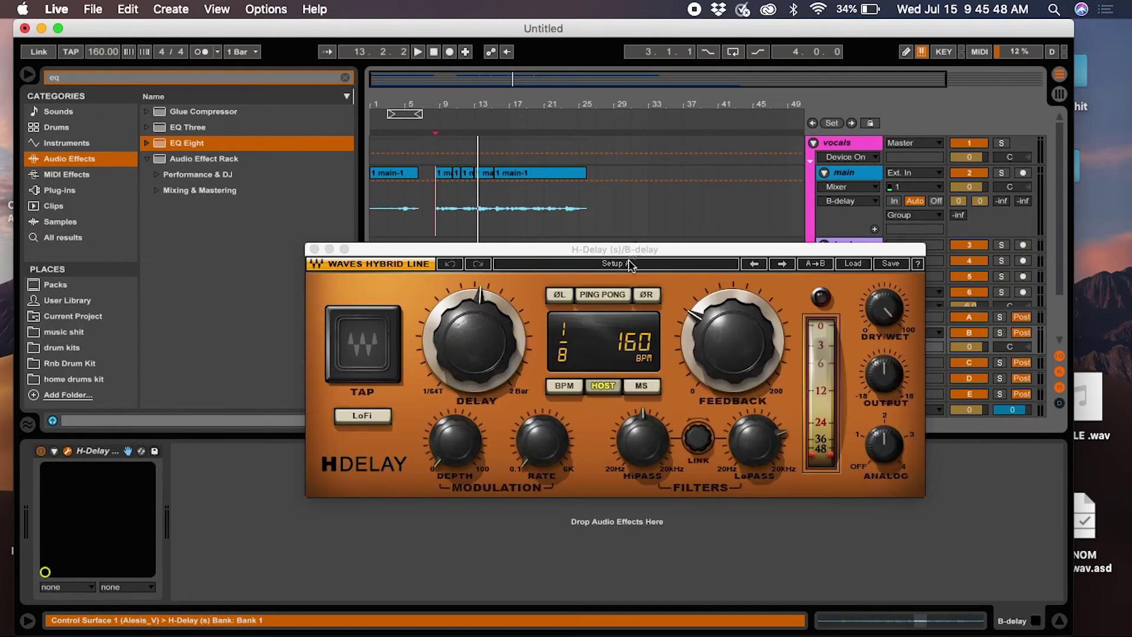
{"action": "left_click", "coordinate": [611, 296]}
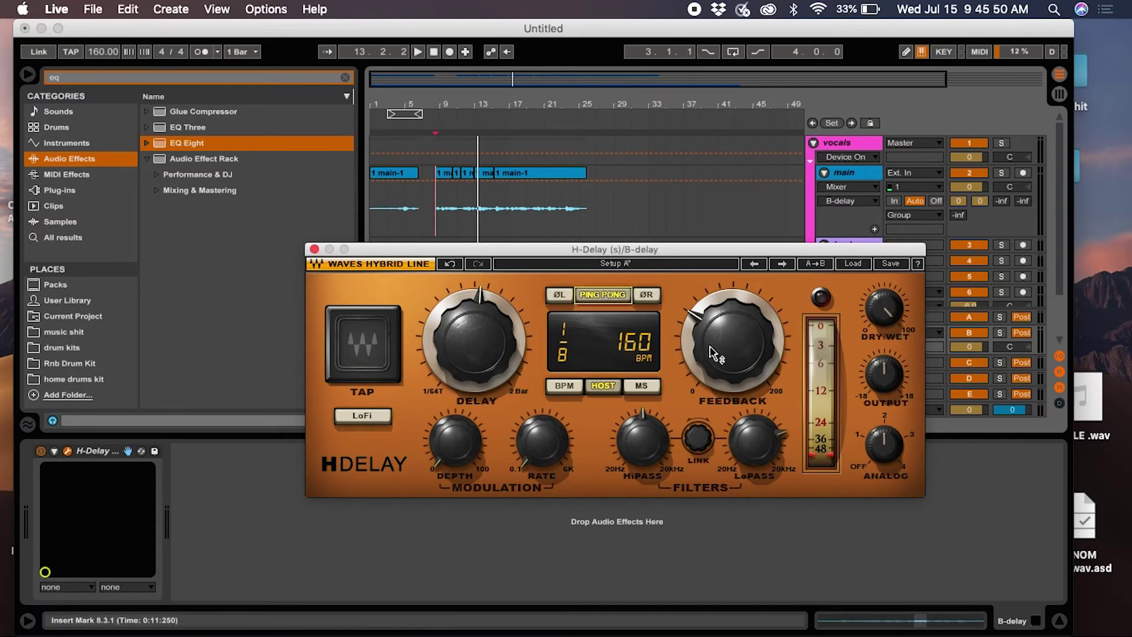
{"action": "left_click_drag", "start_coordinate": [711, 352], "coordinate": [712, 374]}
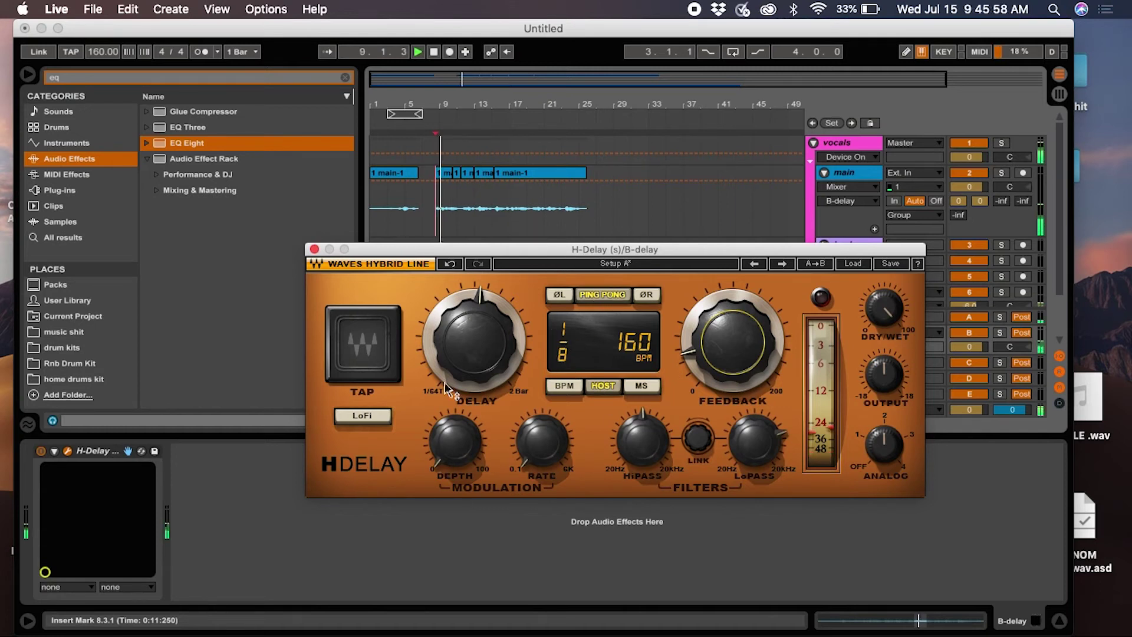
Raise H-Delay's output during playback and set its filters to 465 for HiPass and 1.50k for LoPass.
{"action": "left_click_drag", "start_coordinate": [876, 387], "coordinate": [876, 353]}
{"action": "left_click_drag", "start_coordinate": [763, 460], "coordinate": [763, 468]}
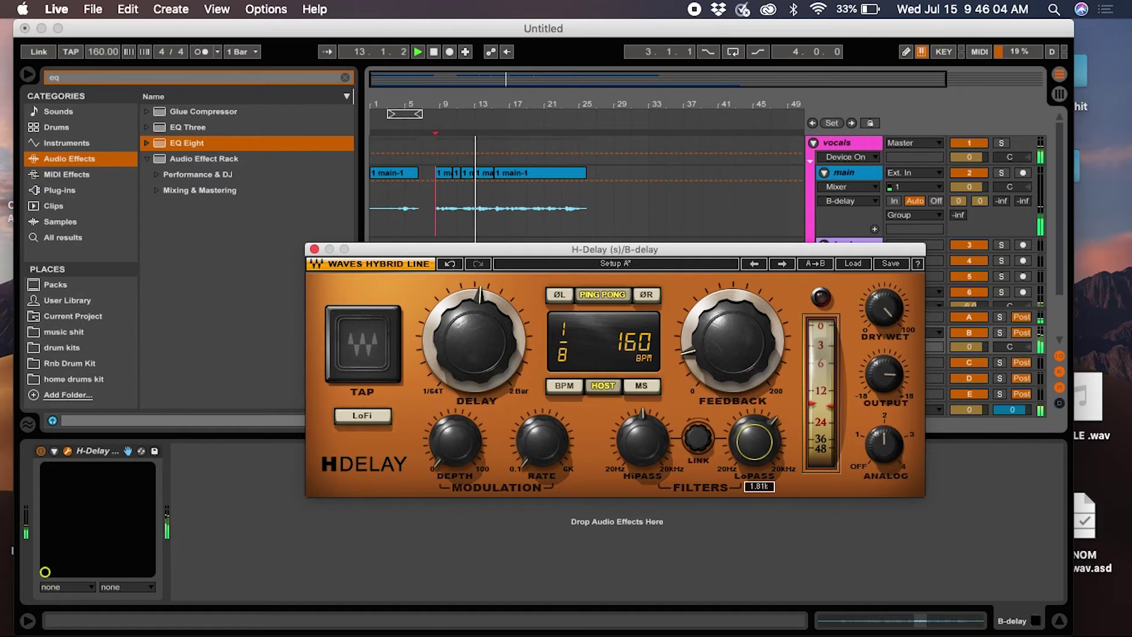
{"action": "left_click_drag", "start_coordinate": [675, 446], "coordinate": [675, 449]}
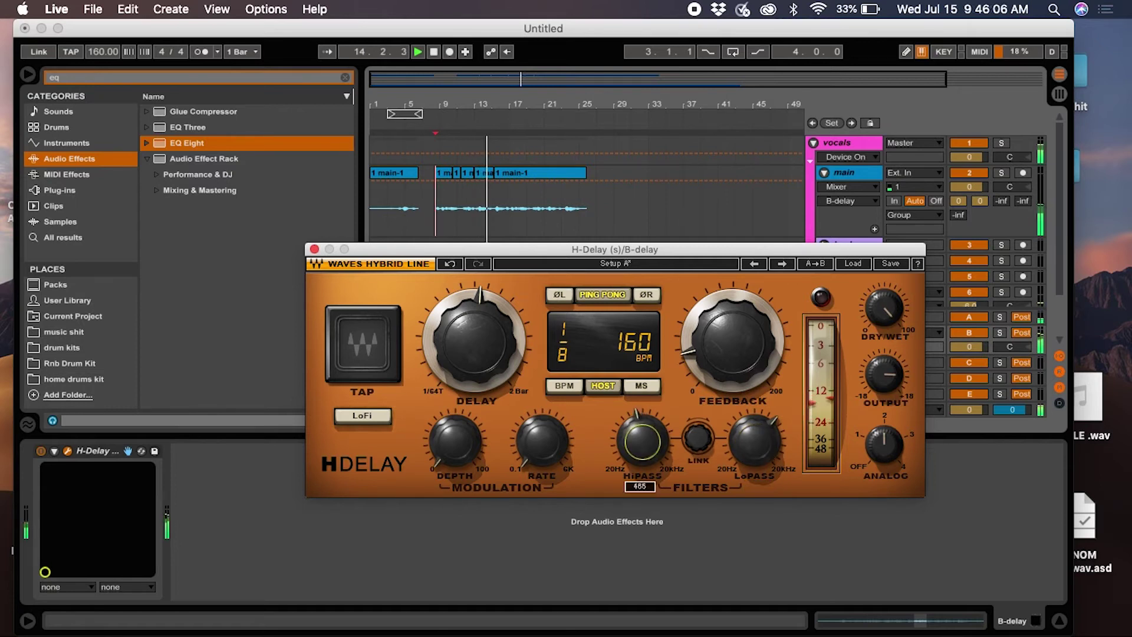
{"action": "left_click_drag", "start_coordinate": [755, 442], "coordinate": [754, 450]}
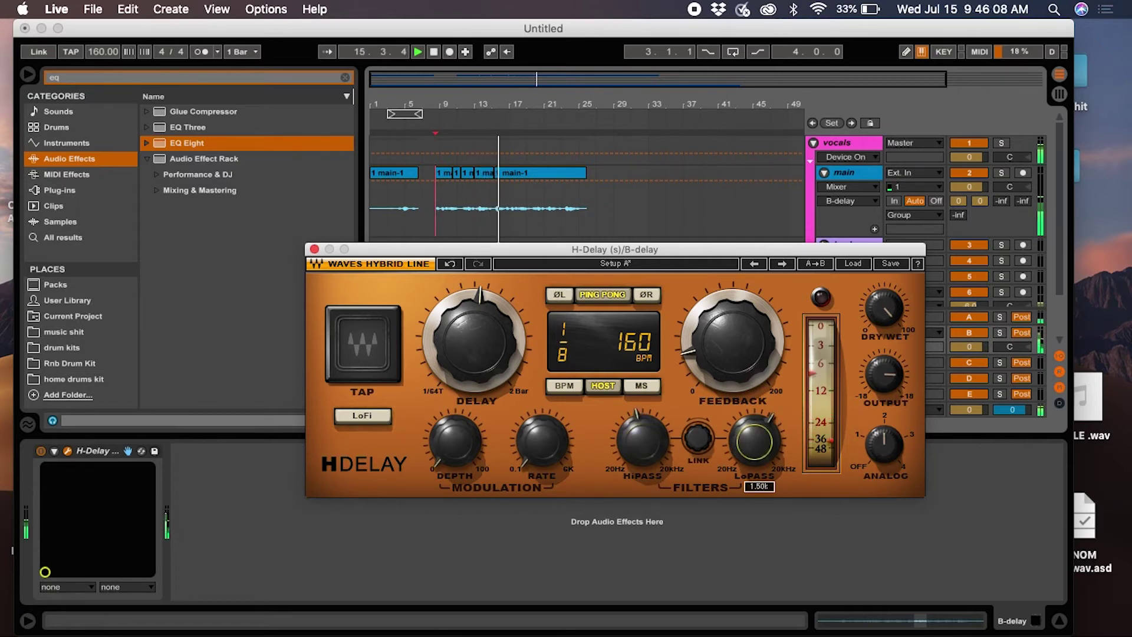
Raise H-Delay's feedback slightly and retune its filters to 1.72k for LoPass and 514 for HiPass.
{"action": "left_click_drag", "start_coordinate": [733, 342], "coordinate": [733, 333]}
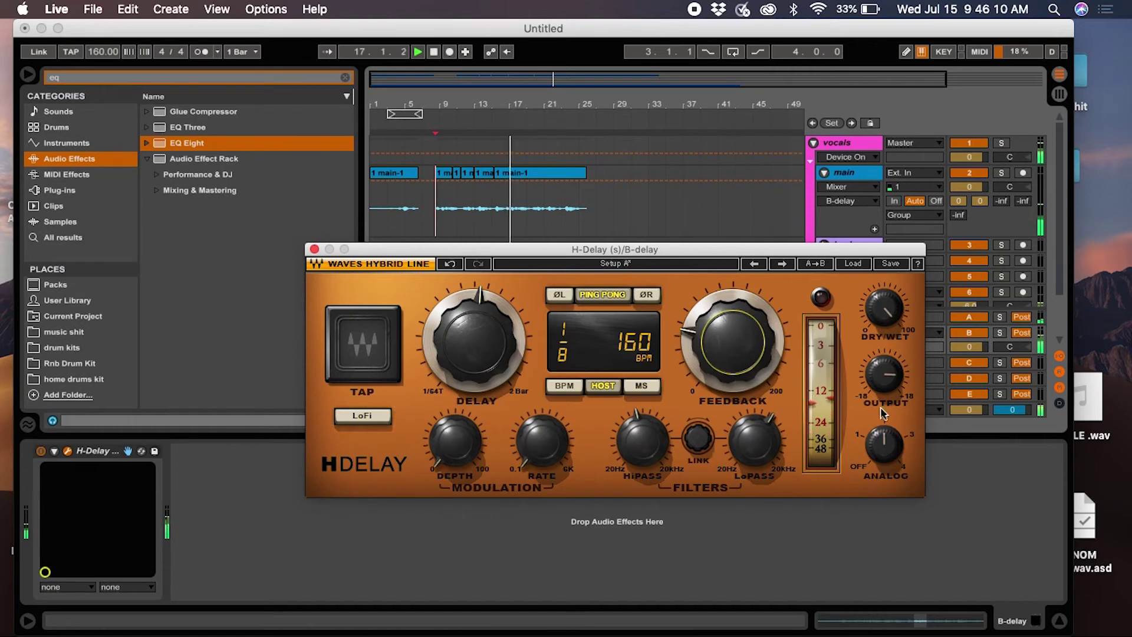
{"action": "left_click", "coordinate": [754, 442]}
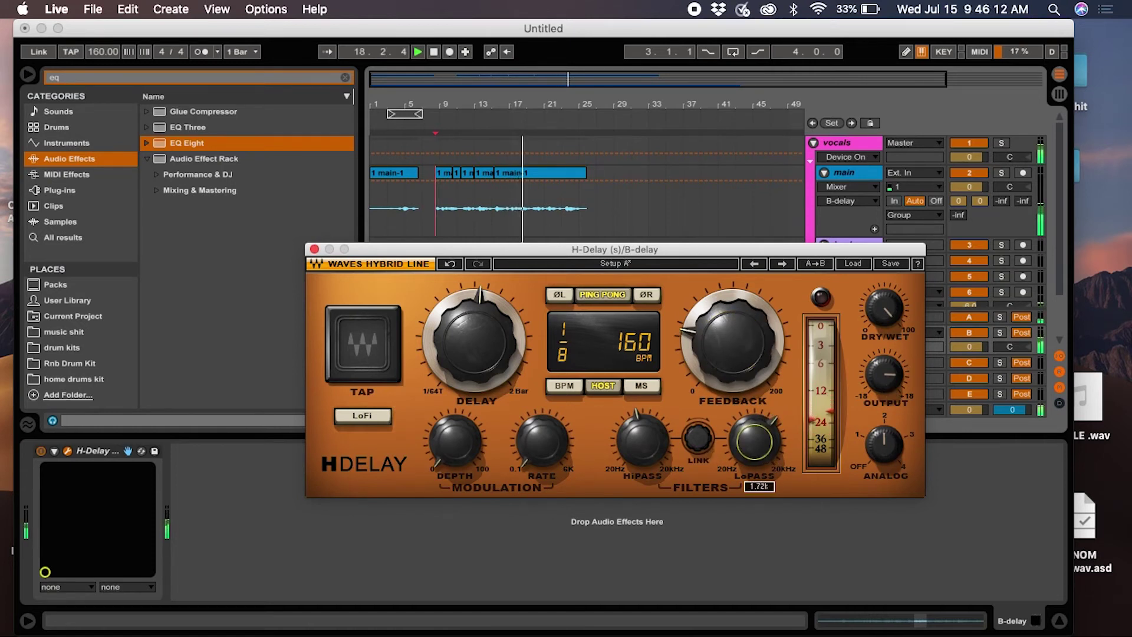
{"action": "left_click", "coordinate": [641, 461]}
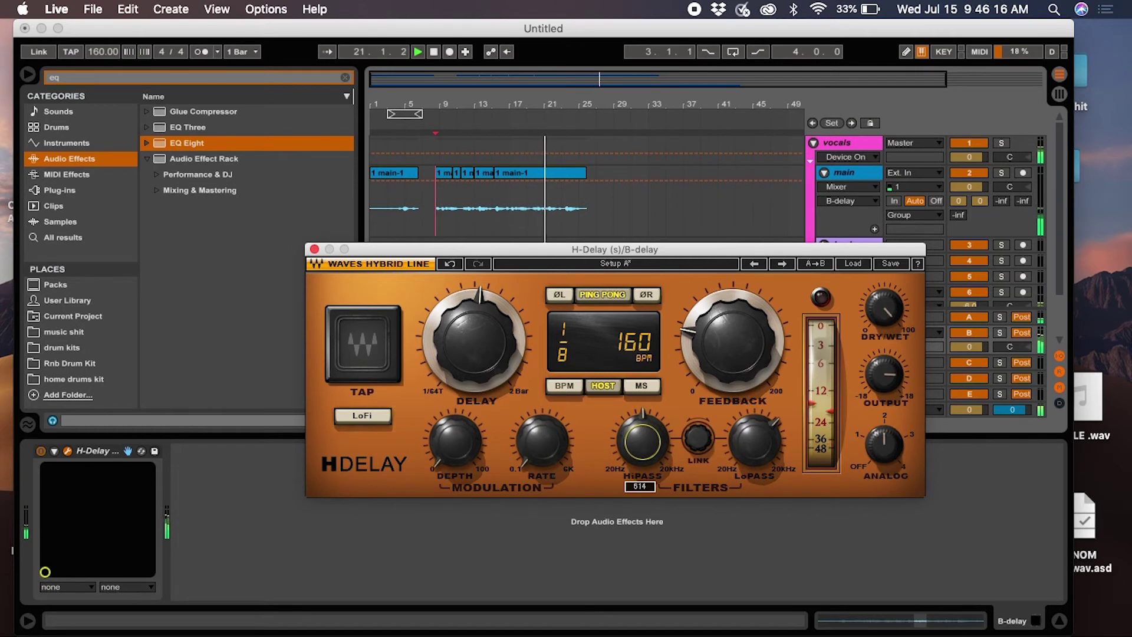
Increase H-Delay's feedback further, turn on LoFi and close the plug-in window.
{"action": "left_click_drag", "start_coordinate": [732, 342], "coordinate": [733, 322]}
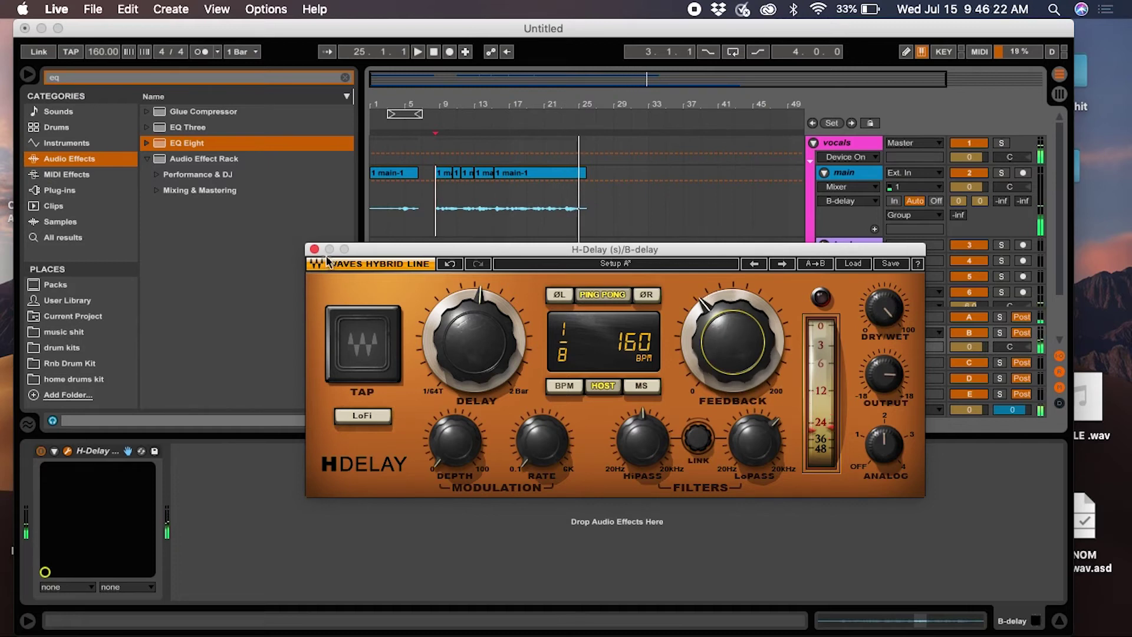
{"action": "left_click", "coordinate": [370, 413]}
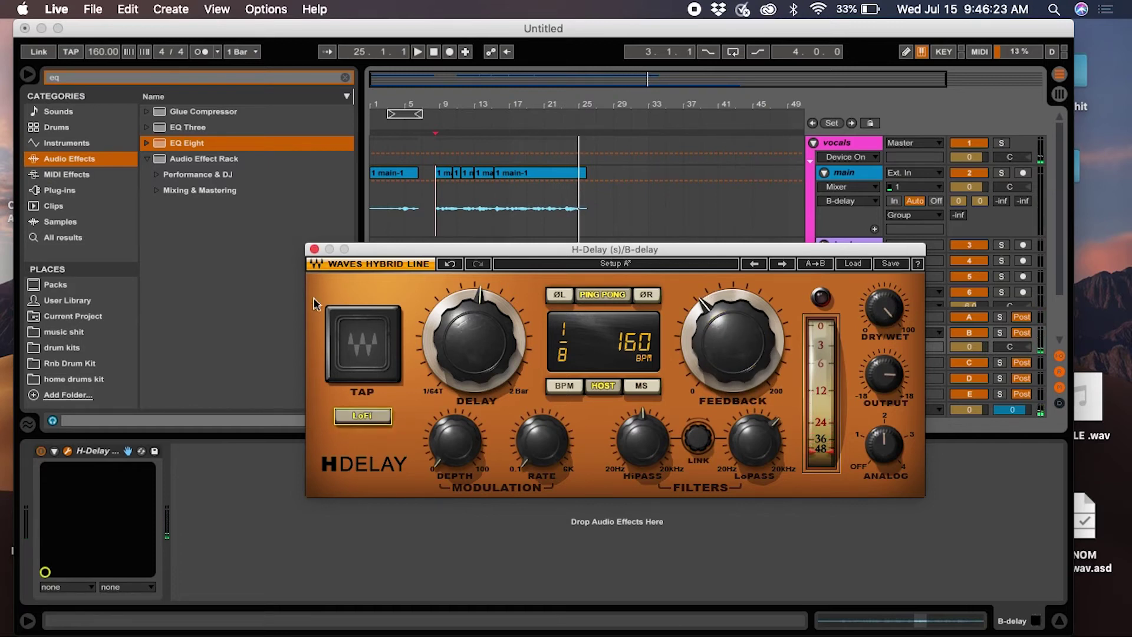
{"action": "left_click", "coordinate": [315, 250]}
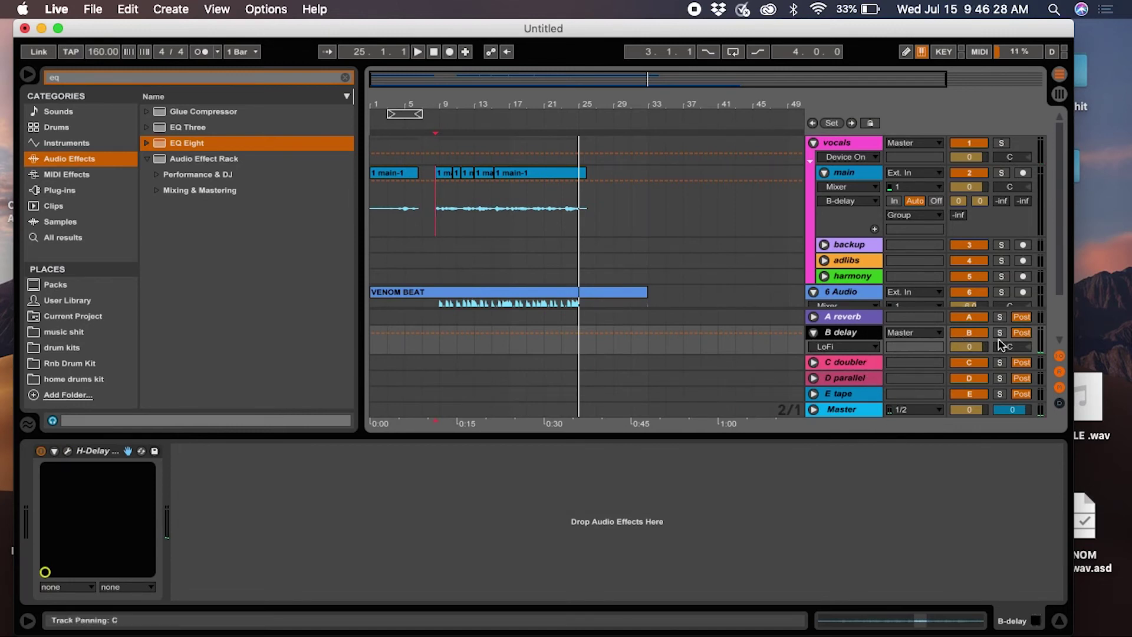
Set the B delay return's volume to -9.4 dB and place the insert marker at 7.1.1 on the main track.
{"action": "left_click_drag", "start_coordinate": [976, 347], "coordinate": [976, 401]}
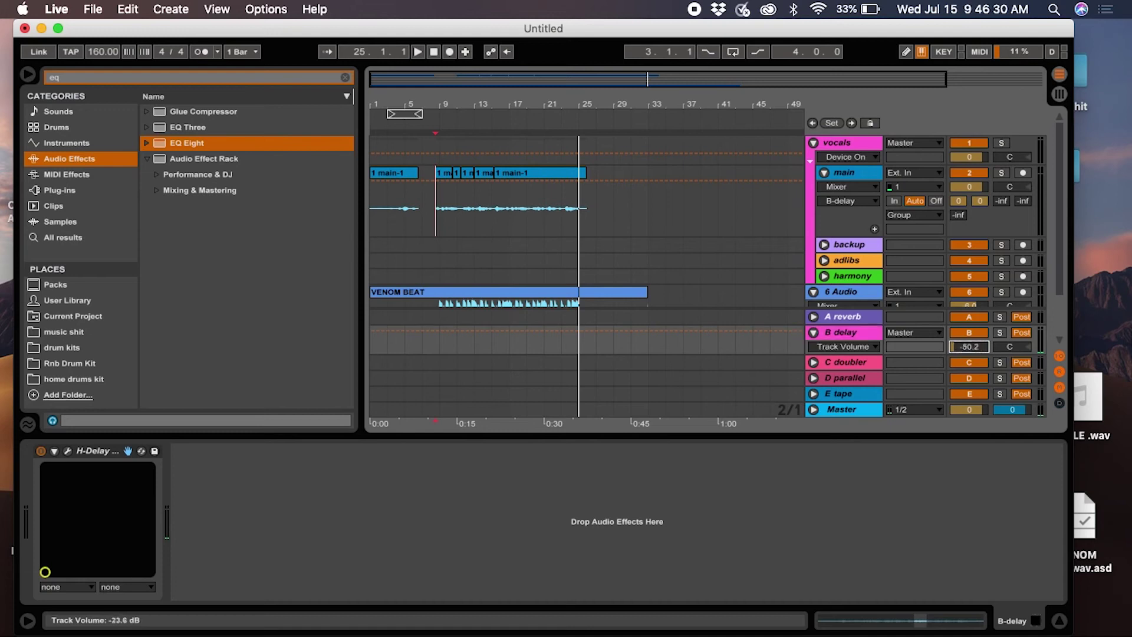
{"action": "left_click_drag", "start_coordinate": [978, 345], "coordinate": [978, 346]}
{"action": "left_click", "coordinate": [421, 212]}
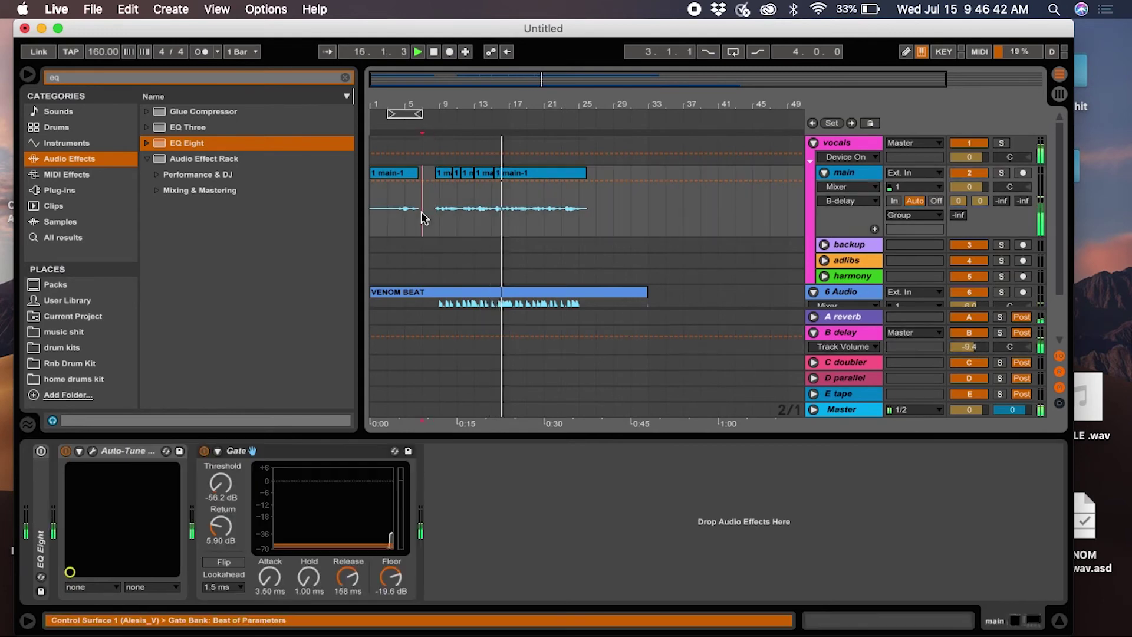
Lower the B delay volume to -11.5 dB and replay from 7.1.1, listening with the Live window minimized before restoring it.
{"action": "left_click", "coordinate": [853, 343]}
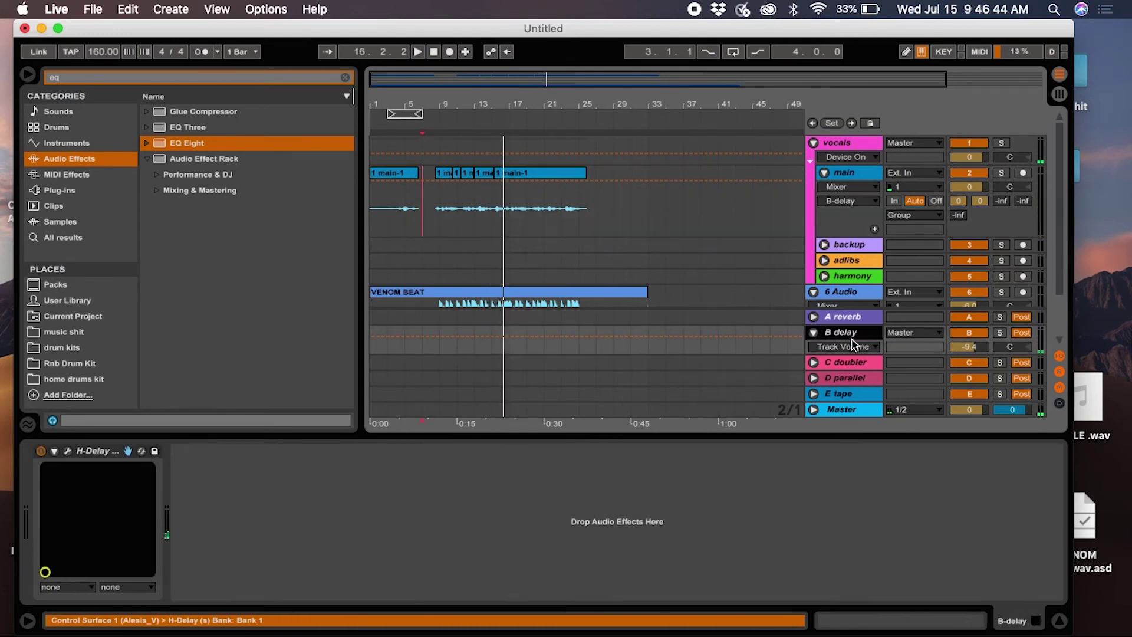
{"action": "left_click_drag", "start_coordinate": [968, 348], "coordinate": [968, 350]}
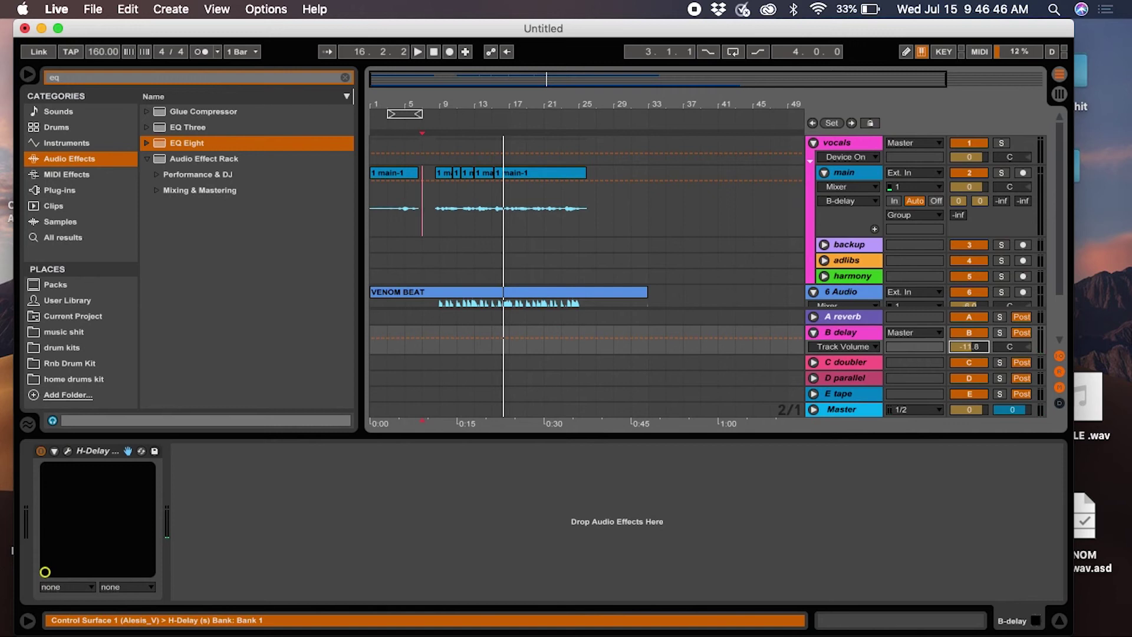
{"action": "key", "text": "space"}
{"action": "key", "text": "XF86AudioRaiseVolume"}
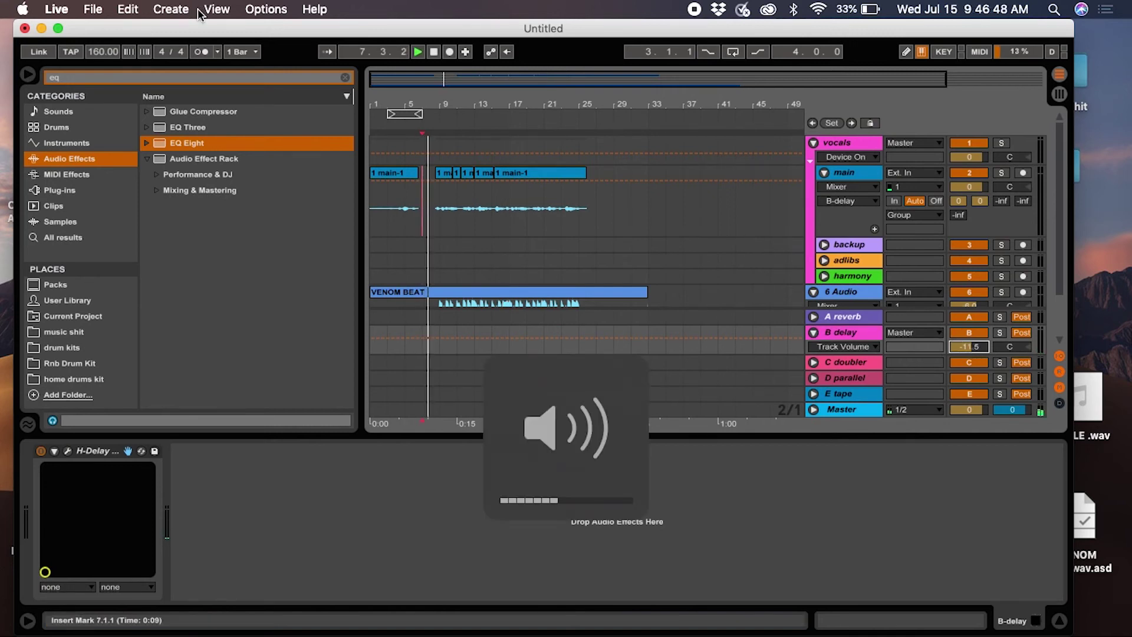
{"action": "left_click", "coordinate": [41, 28]}
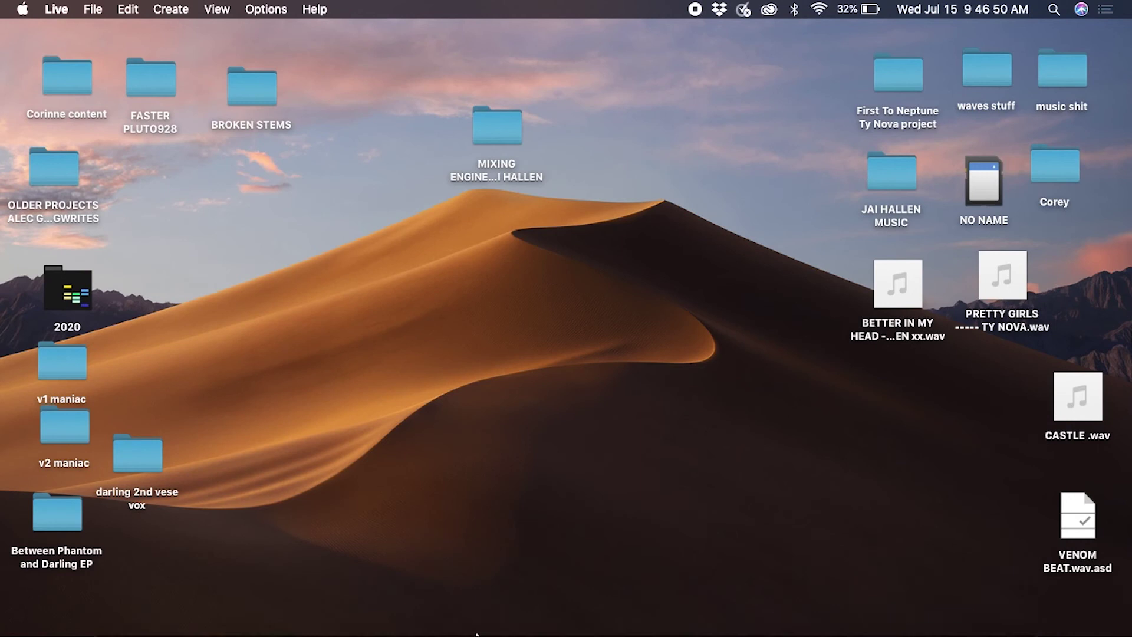
{"action": "left_click", "coordinate": [380, 598]}
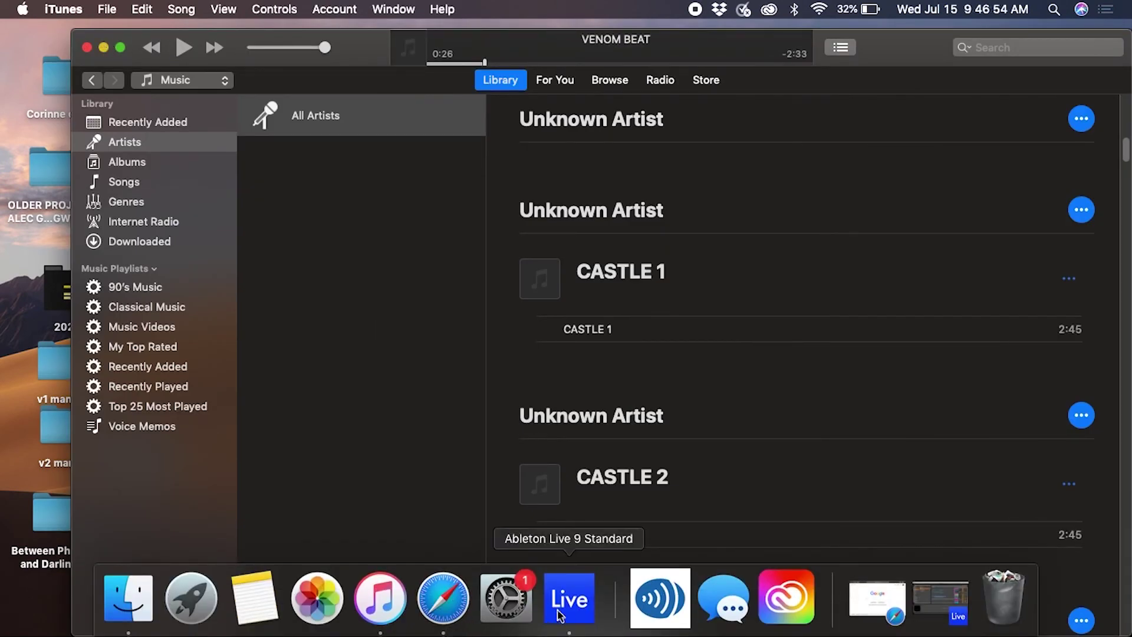
{"action": "left_click", "coordinate": [573, 605]}
Rebalance the return tracks during playback, with A reverb at -18.3 dB and B delay at -10.5 dB.
{"action": "left_click_drag", "start_coordinate": [969, 346], "coordinate": [968, 337]}
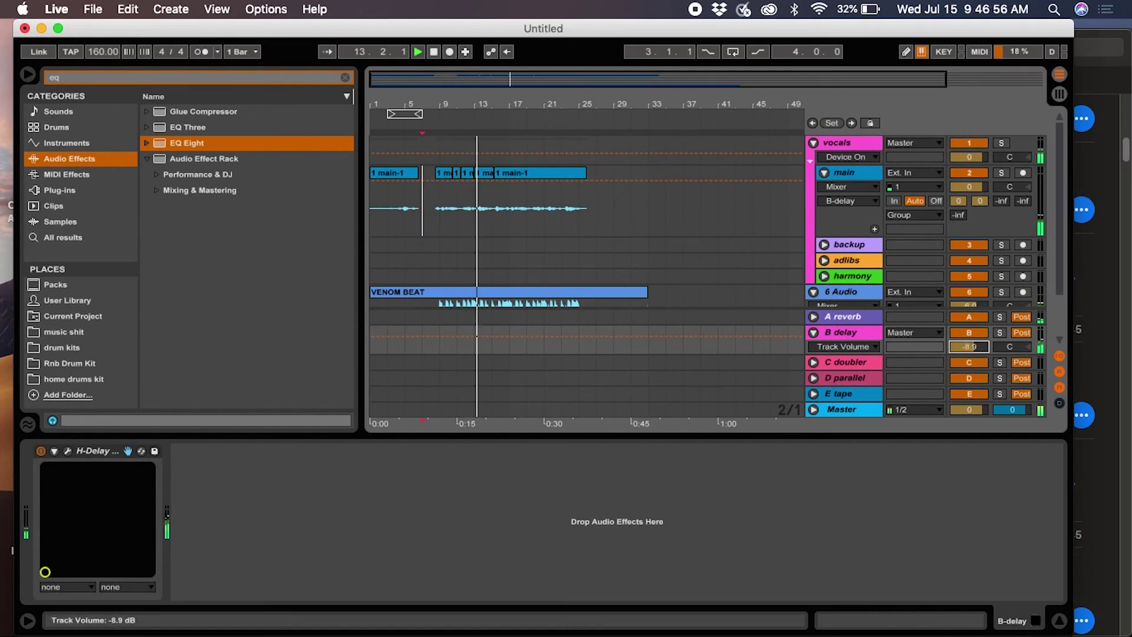
{"action": "left_click", "coordinate": [813, 317]}
{"action": "left_click_drag", "start_coordinate": [971, 230], "coordinate": [971, 233]}
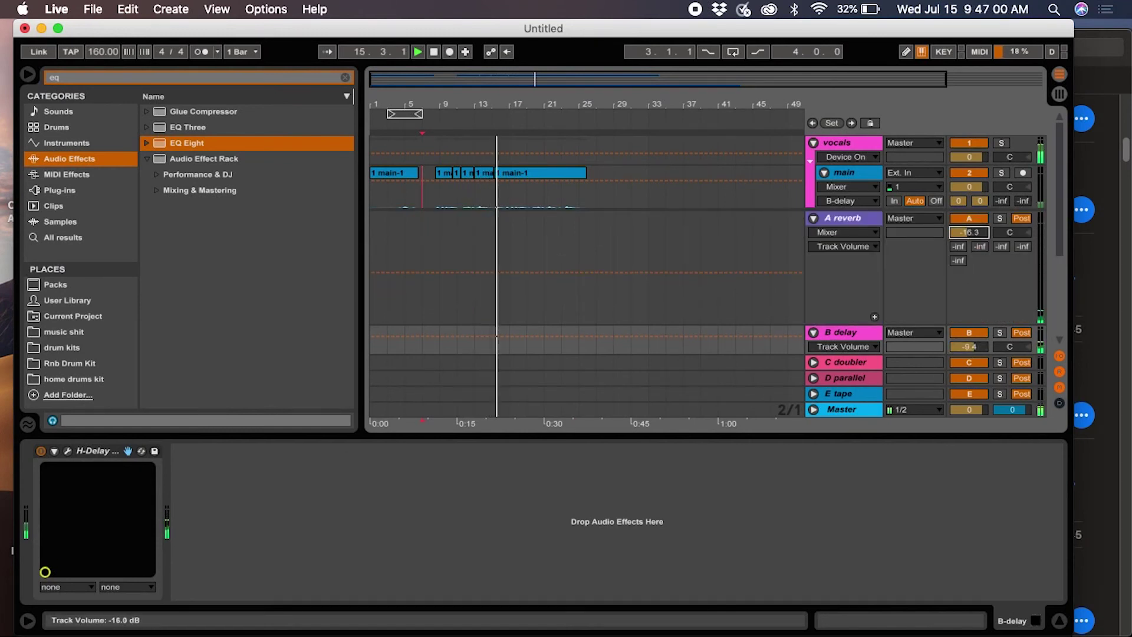
{"action": "left_click_drag", "start_coordinate": [968, 347], "coordinate": [969, 352]}
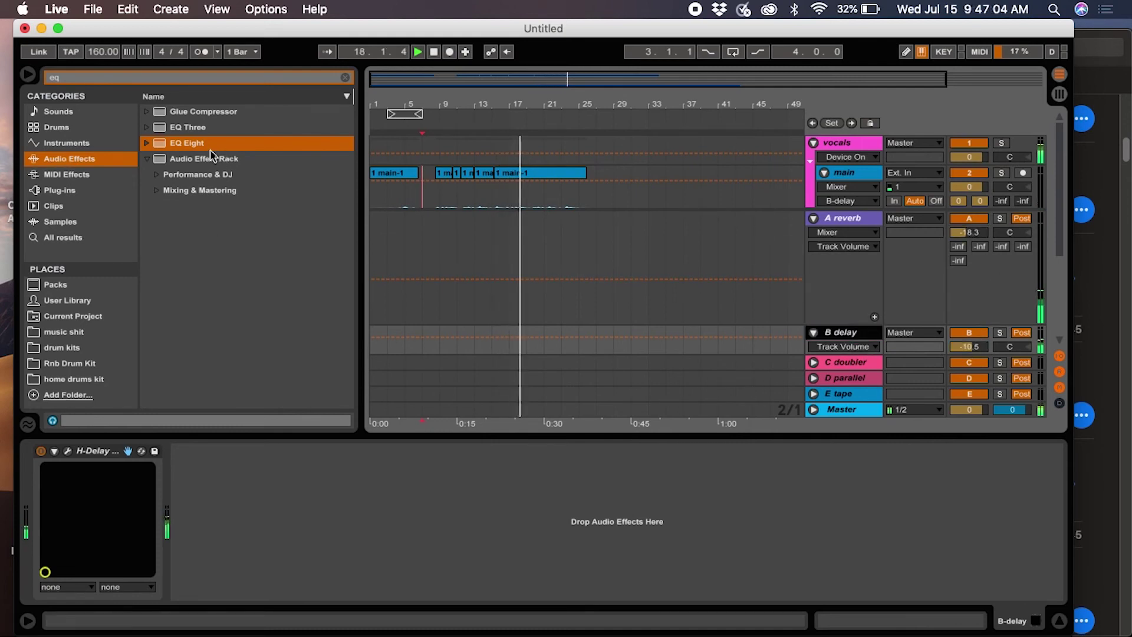
Add EQ Eight after H-Delay on the B delay return, with band 1 as a low-cut filter at 244 Hz.
{"action": "left_click", "coordinate": [309, 549]}
{"action": "left_click_drag", "start_coordinate": [310, 549], "coordinate": [311, 549]}
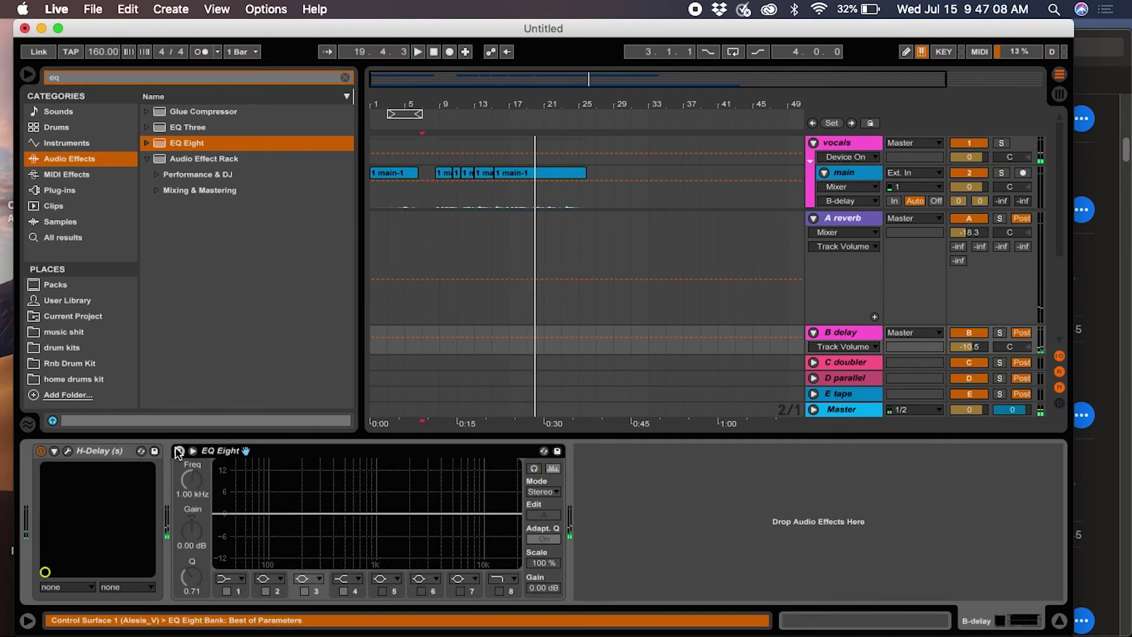
{"action": "left_click", "coordinate": [229, 580]}
{"action": "left_click", "coordinate": [229, 489]}
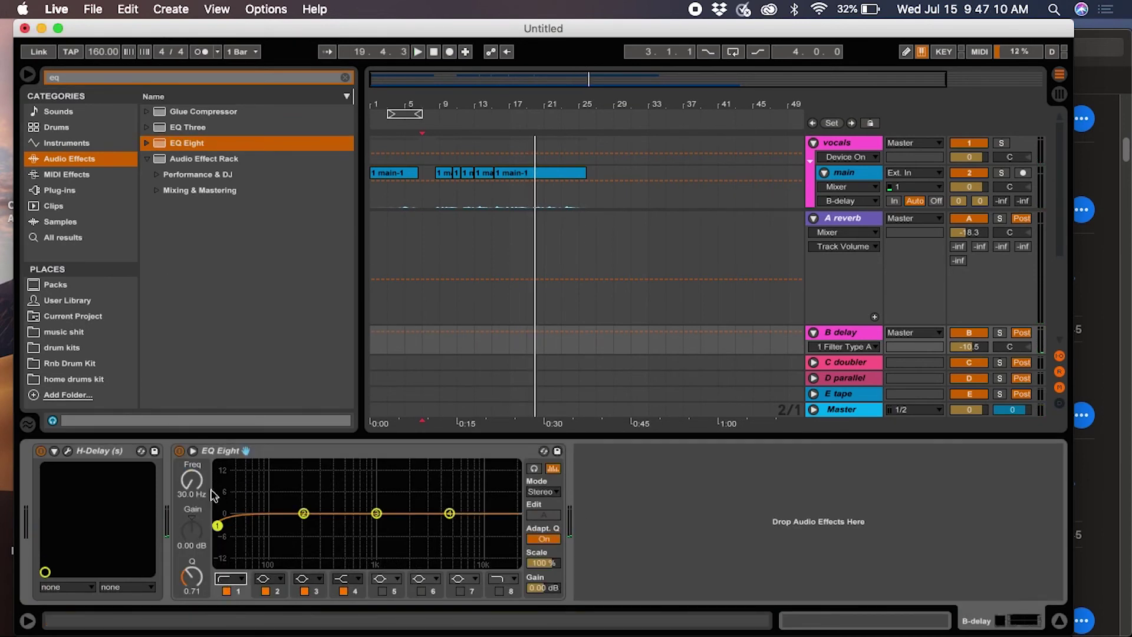
Play from 7.1.1 with the B delay volume at -10.1 dB, listening with the Live and iTunes windows minimized, and restore Live.
{"action": "key", "text": "space"}
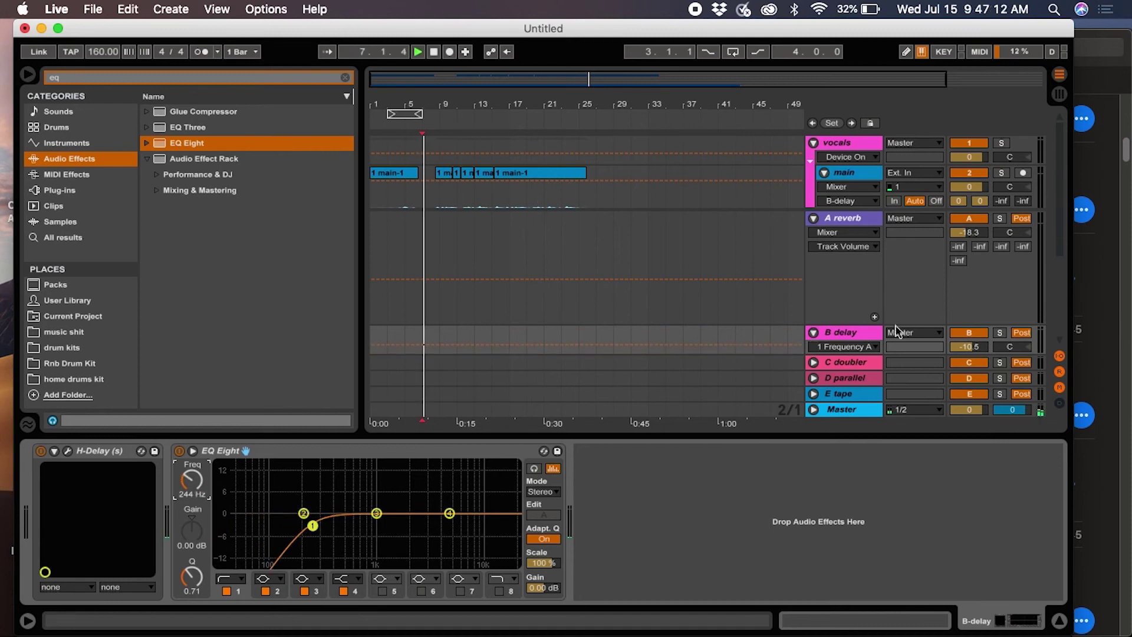
{"action": "left_click_drag", "start_coordinate": [970, 347], "coordinate": [970, 344]}
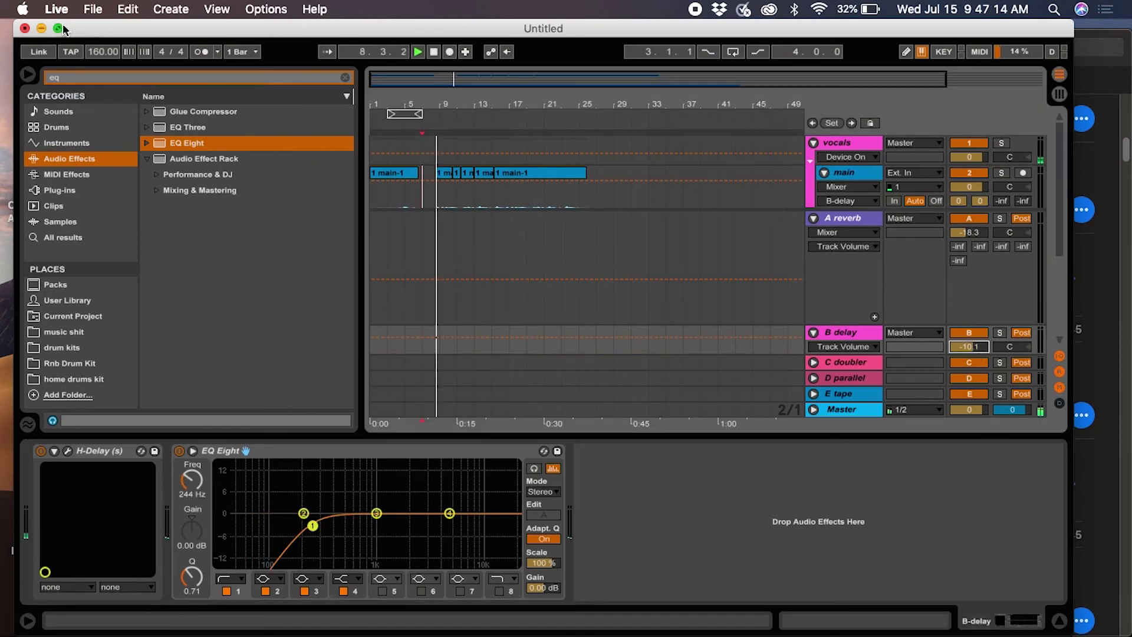
{"action": "left_click", "coordinate": [42, 28]}
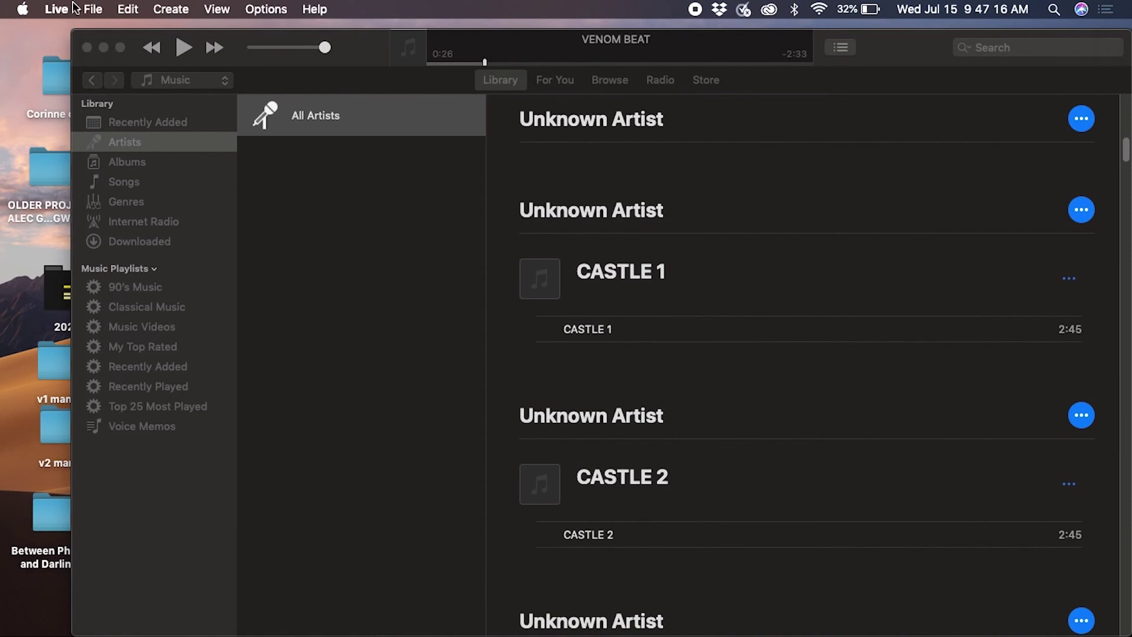
{"action": "left_click", "coordinate": [104, 47]}
{"action": "mouse_move", "coordinate": [411, 613]}
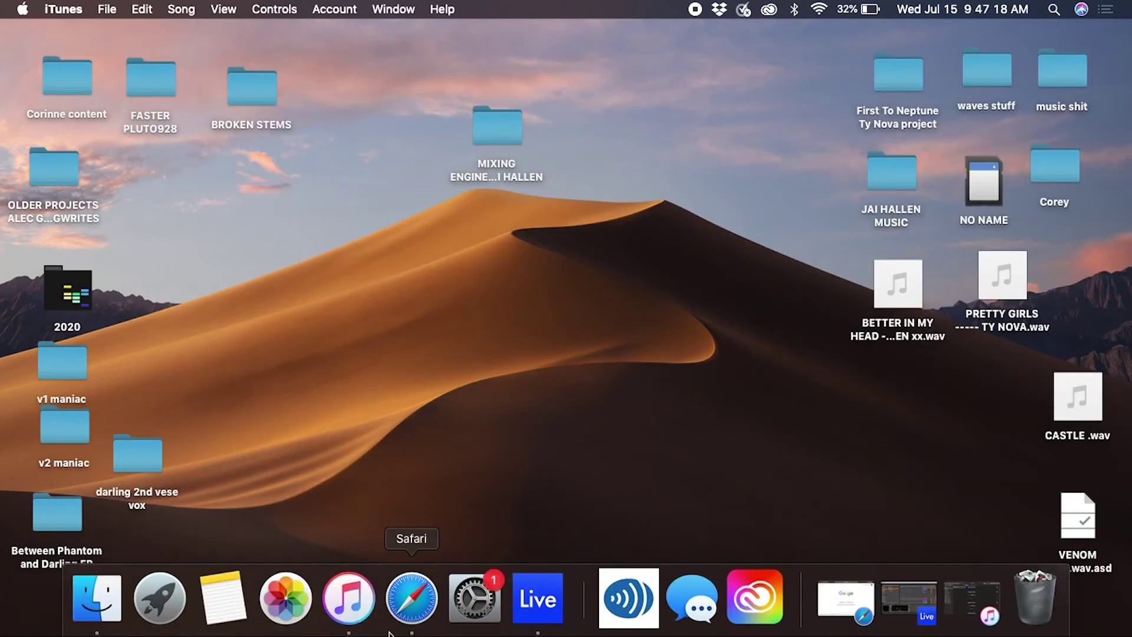
{"action": "left_click", "coordinate": [521, 620]}
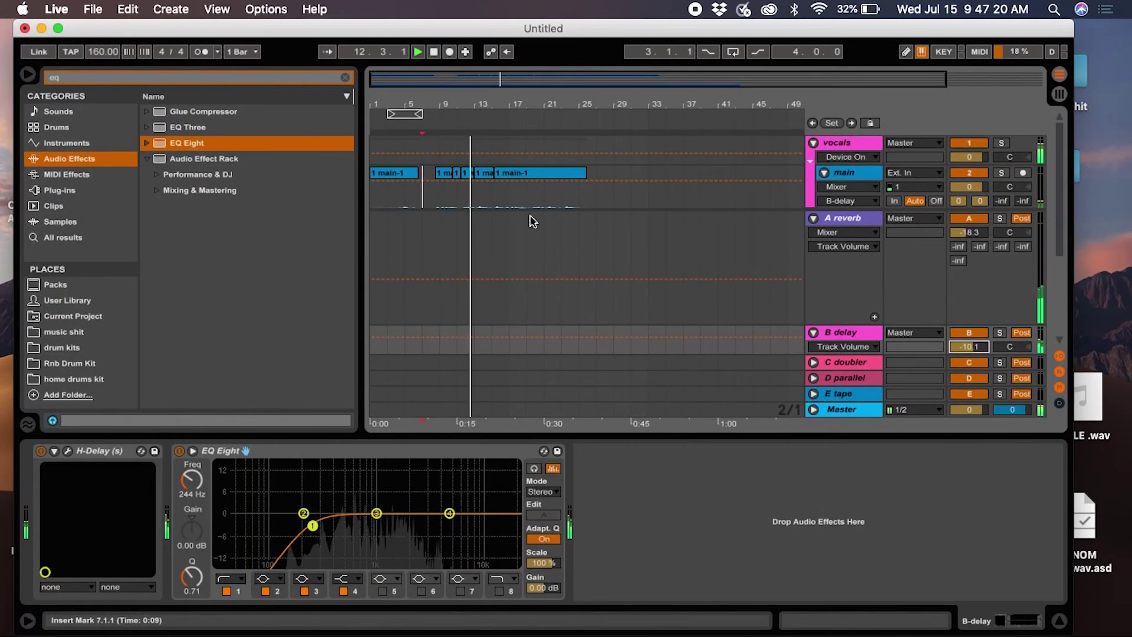
Place the insert marker at 8.3.1 on the main track, listen with Live minimized, and fold the A reverb track.
{"action": "left_click", "coordinate": [433, 200]}
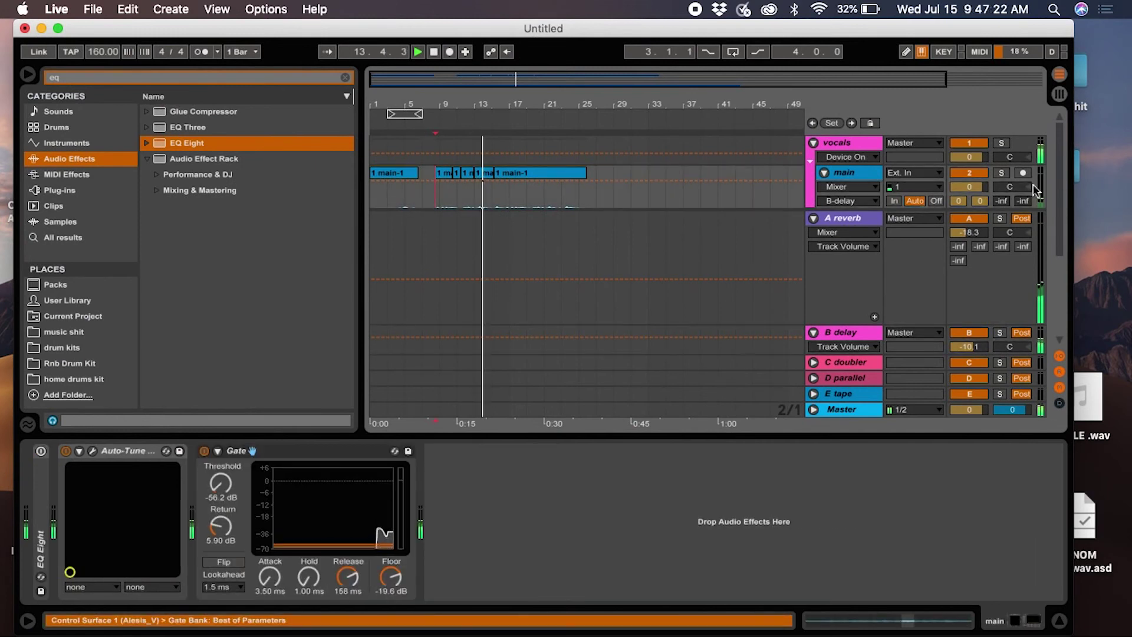
{"action": "left_click", "coordinate": [42, 28]}
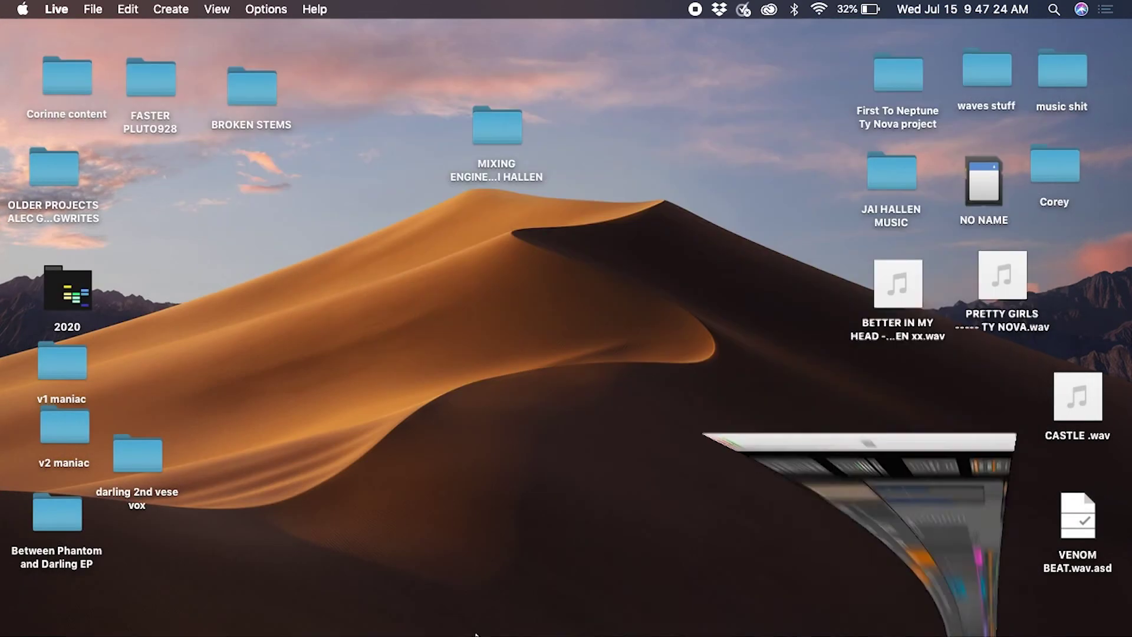
{"action": "left_click", "coordinate": [533, 623]}
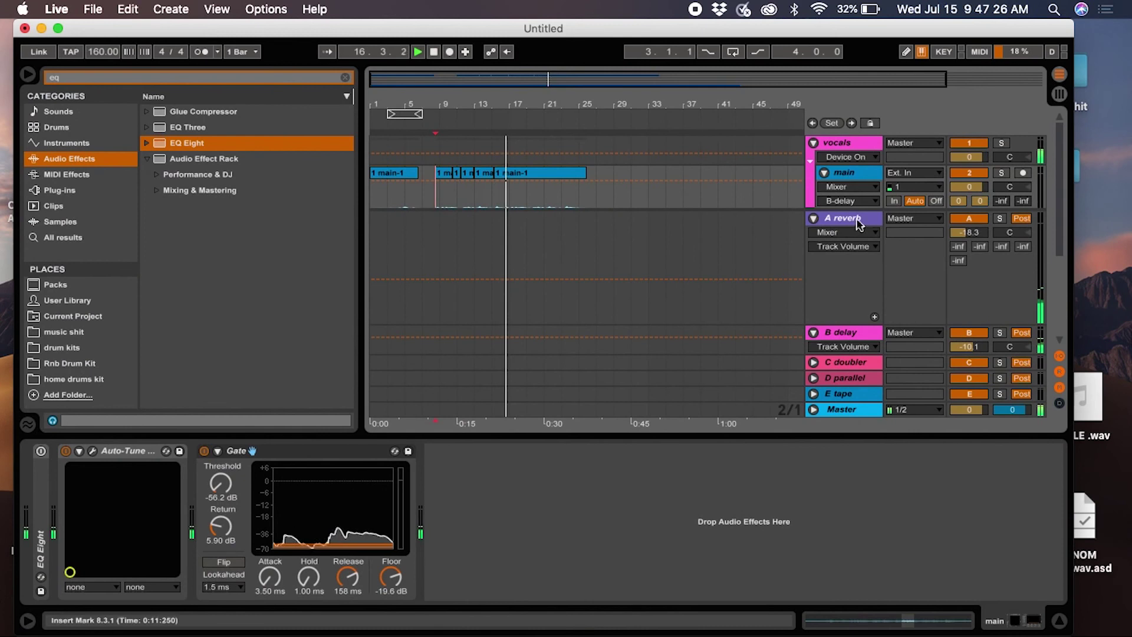
{"action": "left_click", "coordinate": [812, 218]}
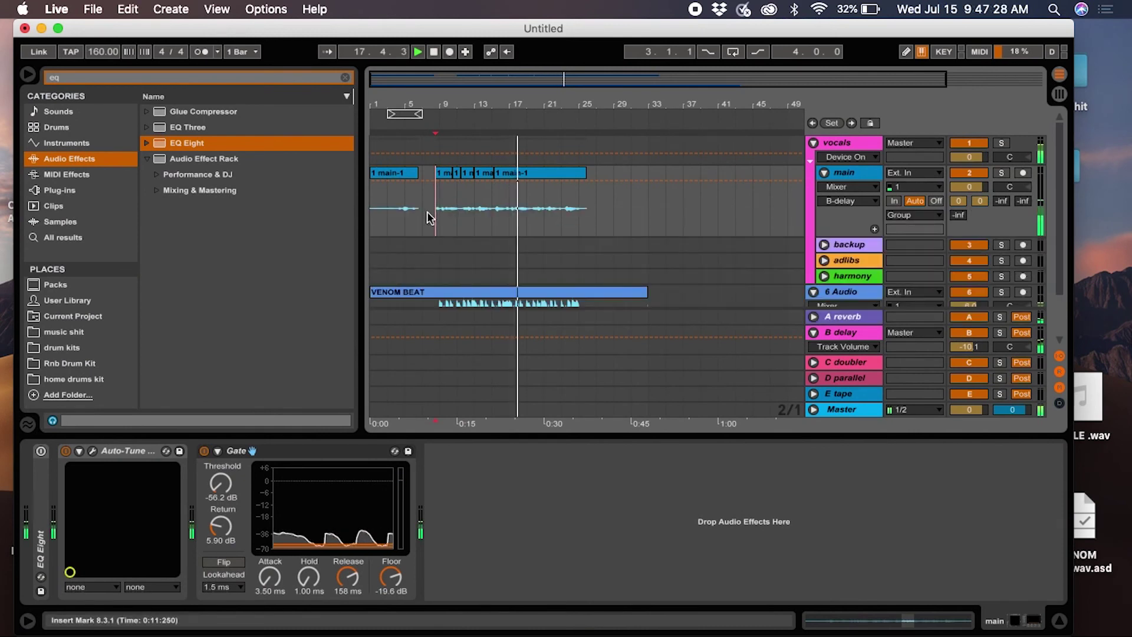
Lower the FG-S equalizer's LF gain to -6.30 dB in the vocals group's Virtual Mix Rack, and close the plug-in window.
{"action": "left_click", "coordinate": [850, 144]}
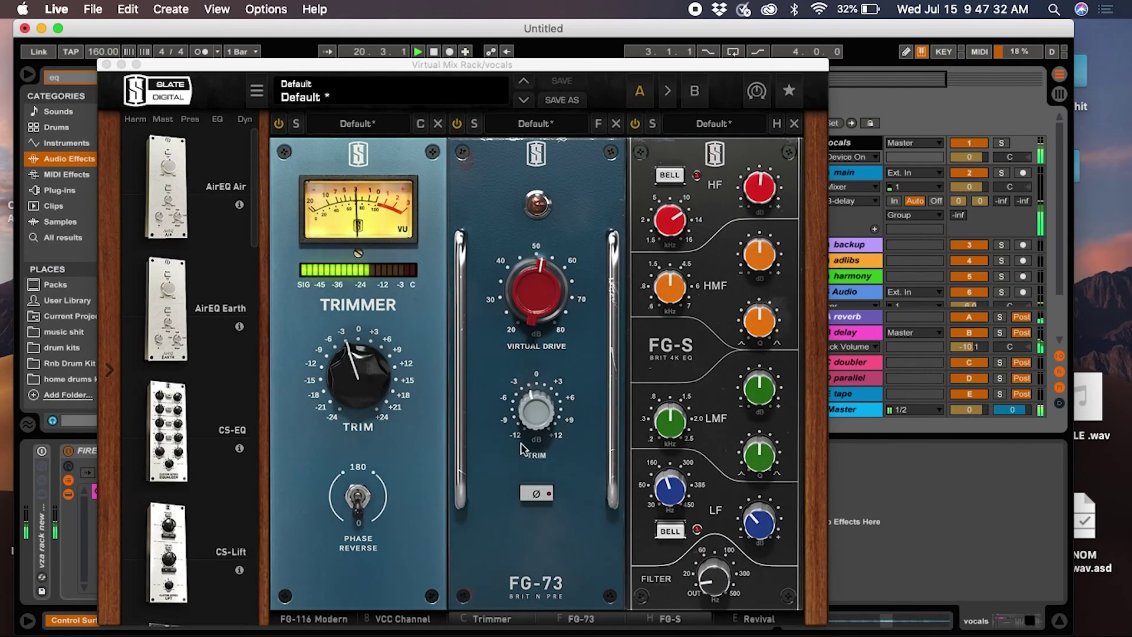
{"action": "left_click_drag", "start_coordinate": [714, 579], "coordinate": [730, 604]}
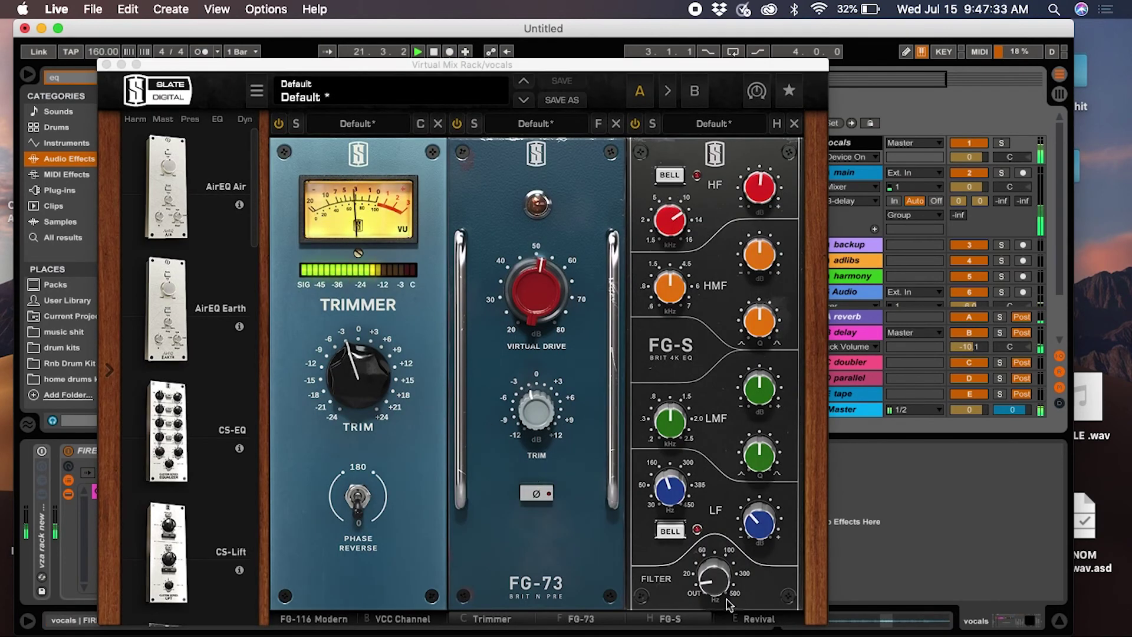
{"action": "left_click", "coordinate": [755, 618]}
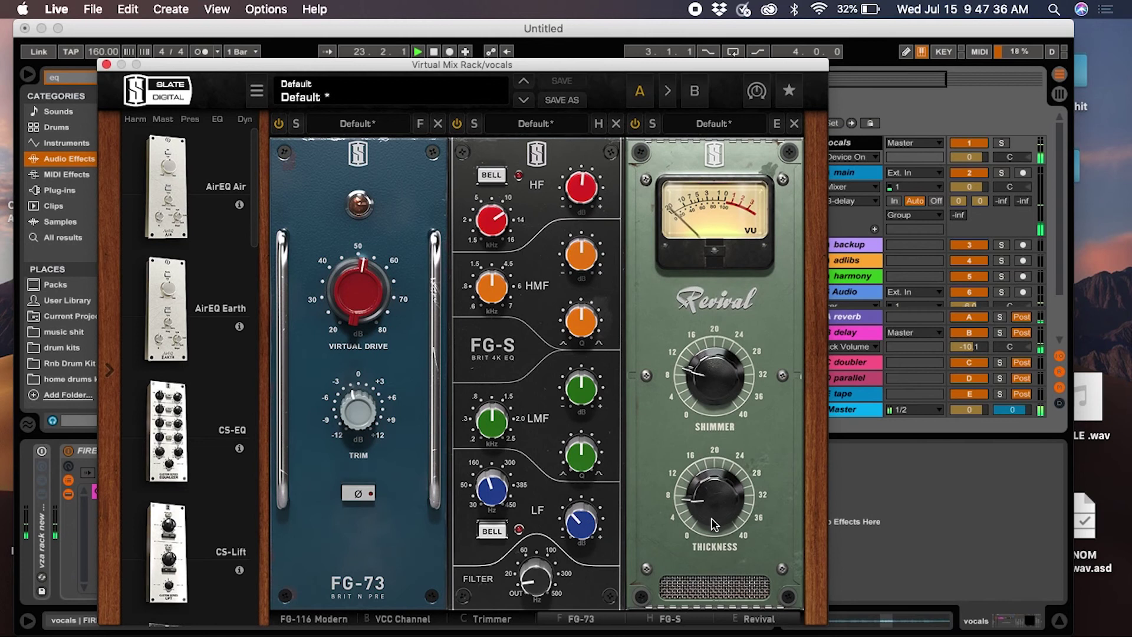
{"action": "left_click", "coordinate": [703, 496]}
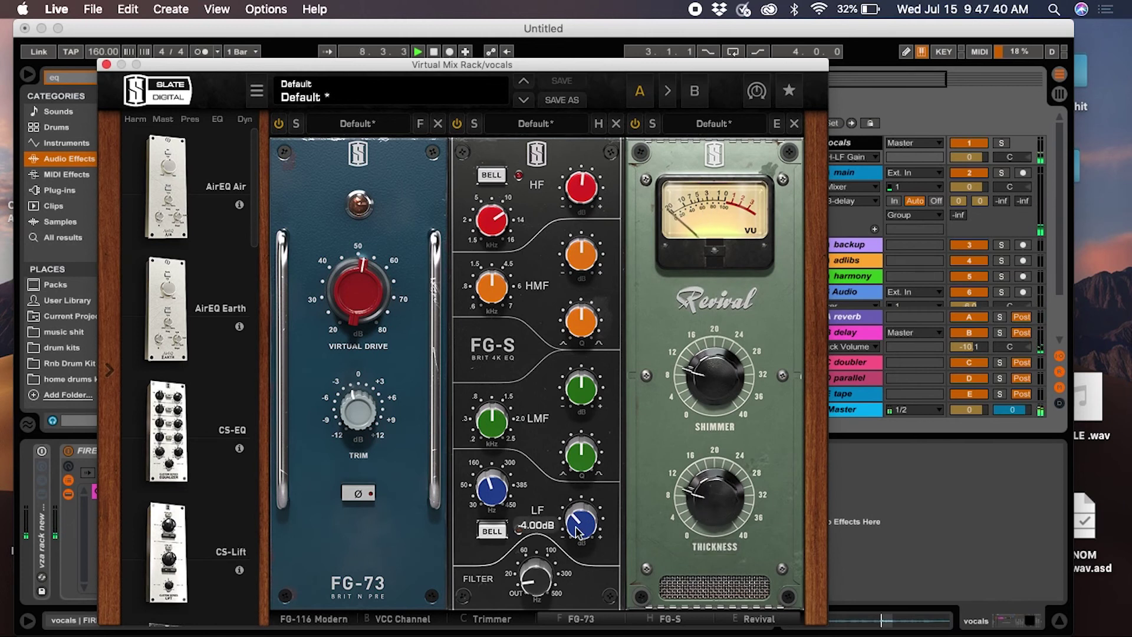
{"action": "left_click_drag", "start_coordinate": [576, 531], "coordinate": [594, 554]}
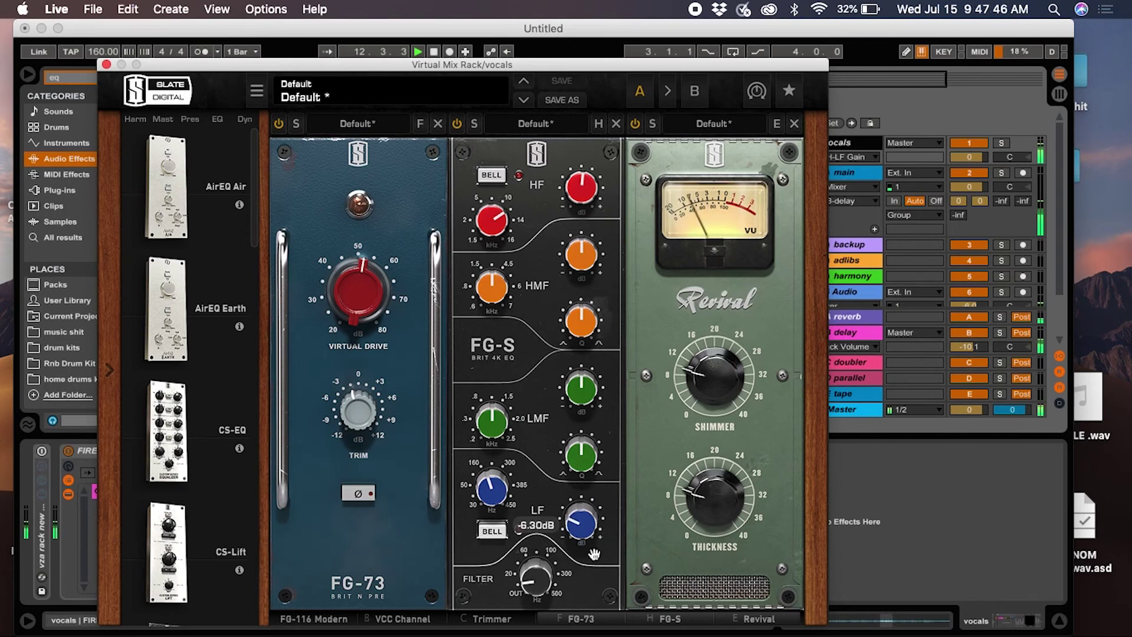
{"action": "left_click", "coordinate": [106, 65]}
Stop playback and place the insert marker at 8.3.1 on the main track.
{"action": "left_click", "coordinate": [435, 212]}
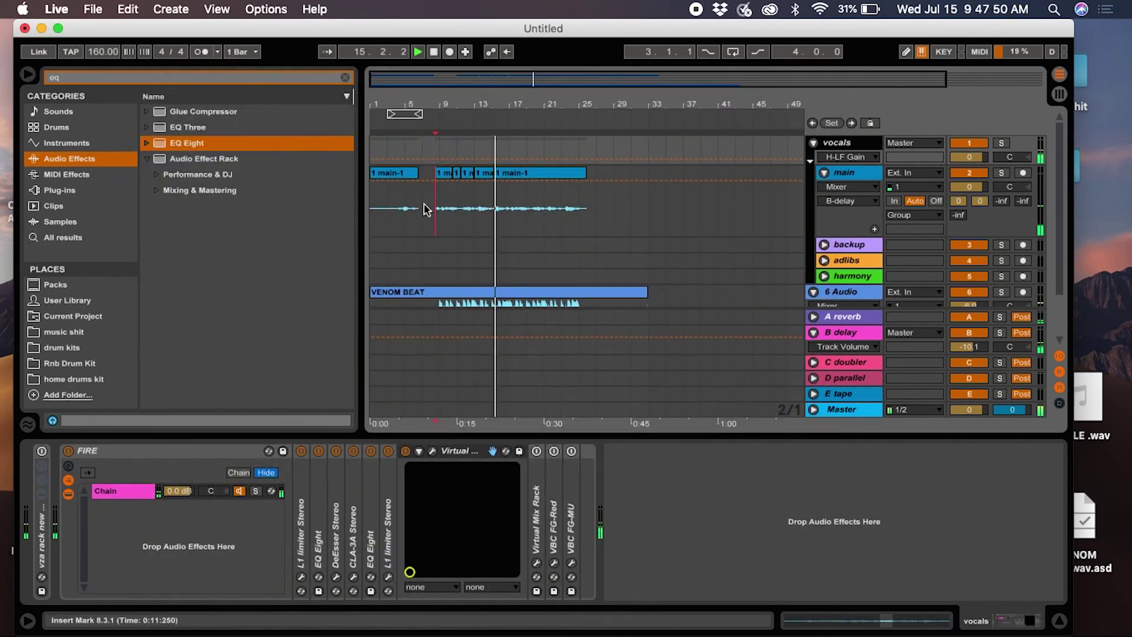
{"action": "left_click", "coordinate": [419, 220]}
{"action": "key", "text": "space"}
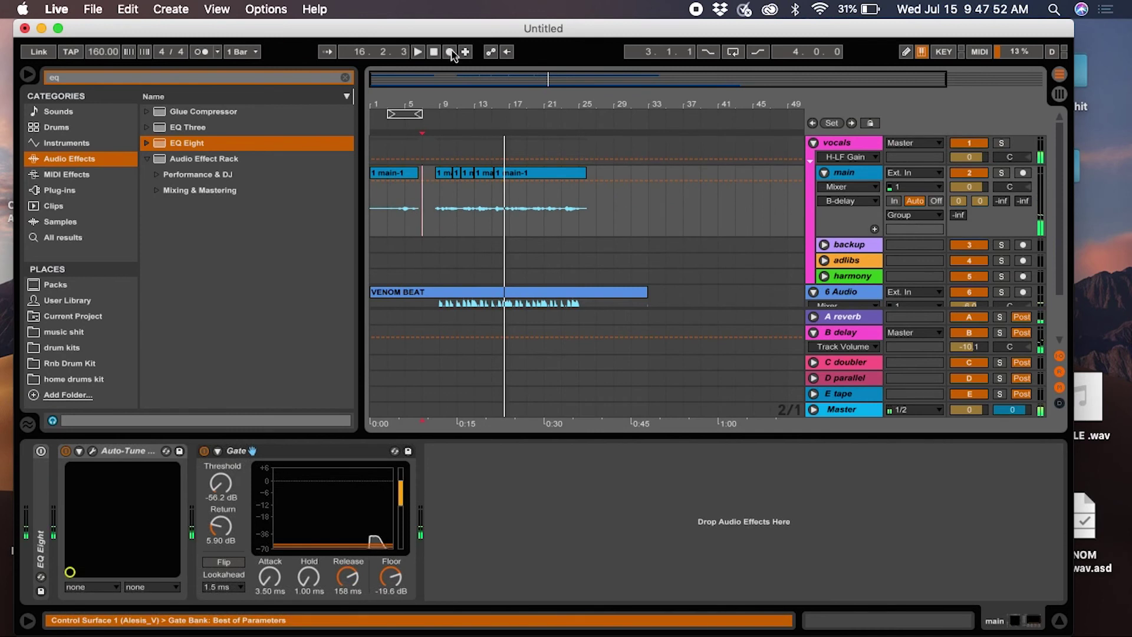
{"action": "left_click", "coordinate": [859, 140]}
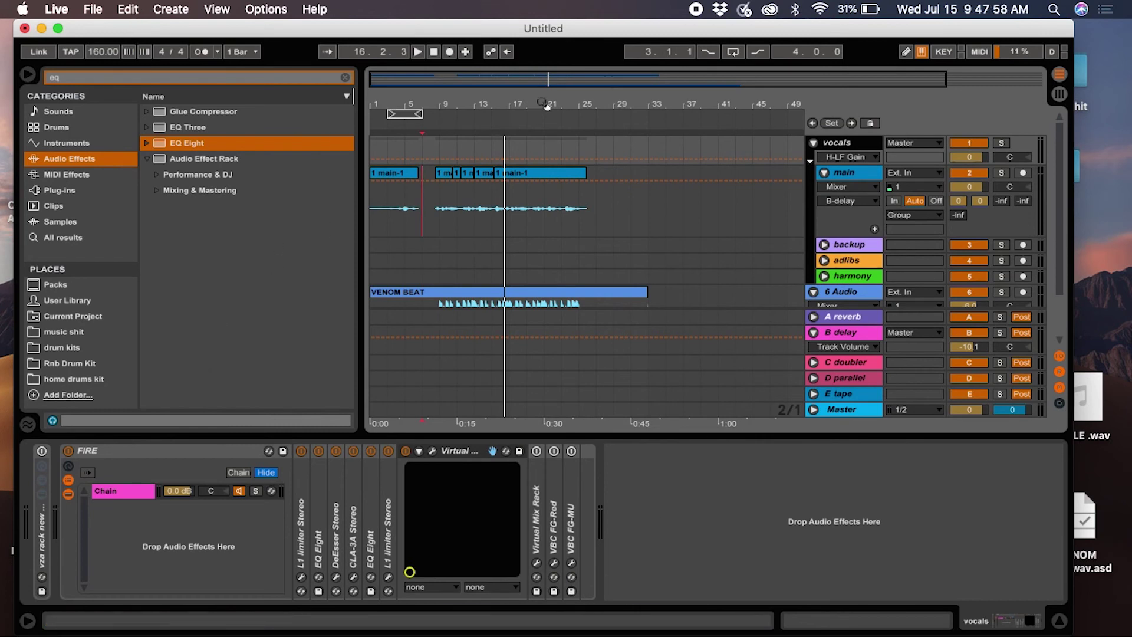
{"action": "left_click", "coordinate": [435, 224]}
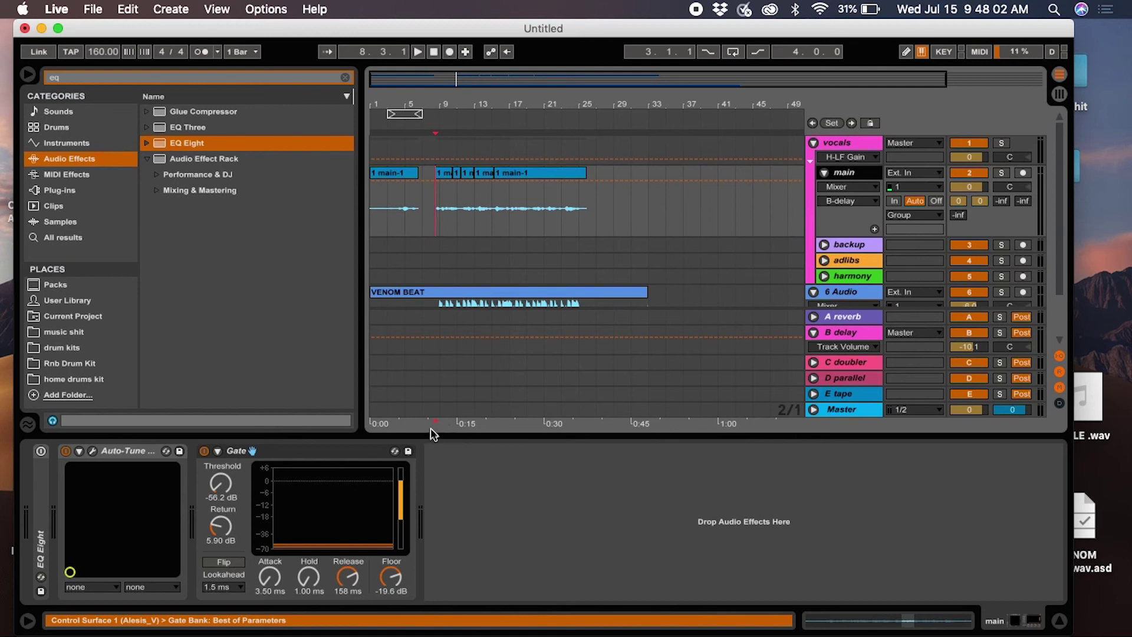
Play the vocals dry from 8.3.1 by bypassing the group's FIRE rack and muting the A reverb and B delay returns.
{"action": "left_click", "coordinate": [865, 146]}
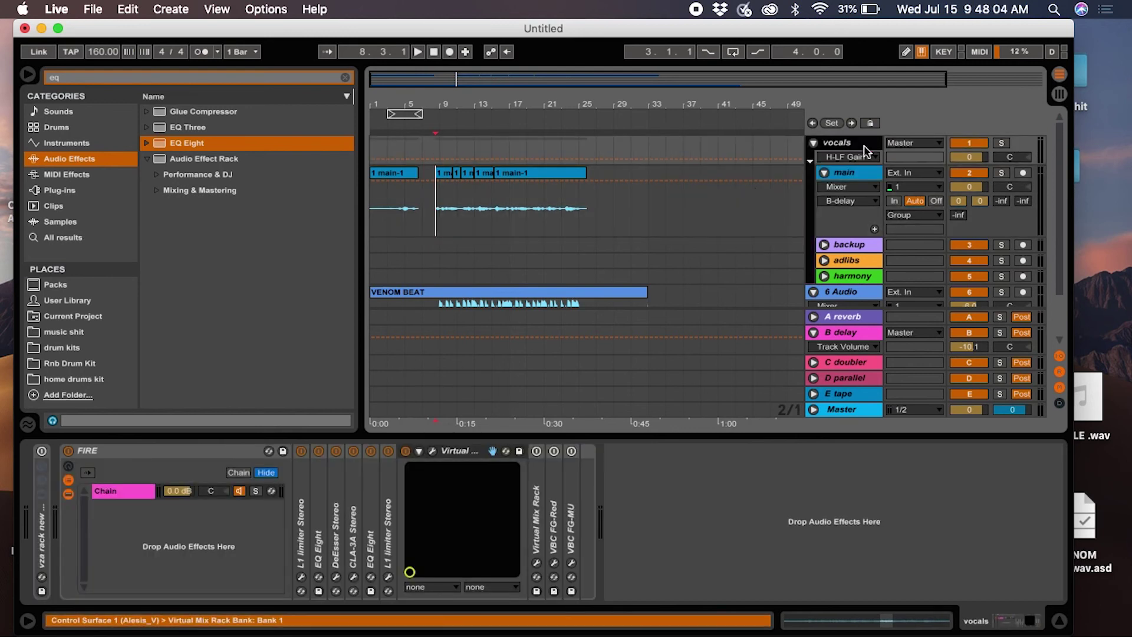
{"action": "left_click", "coordinate": [68, 451]}
{"action": "key", "text": "space"}
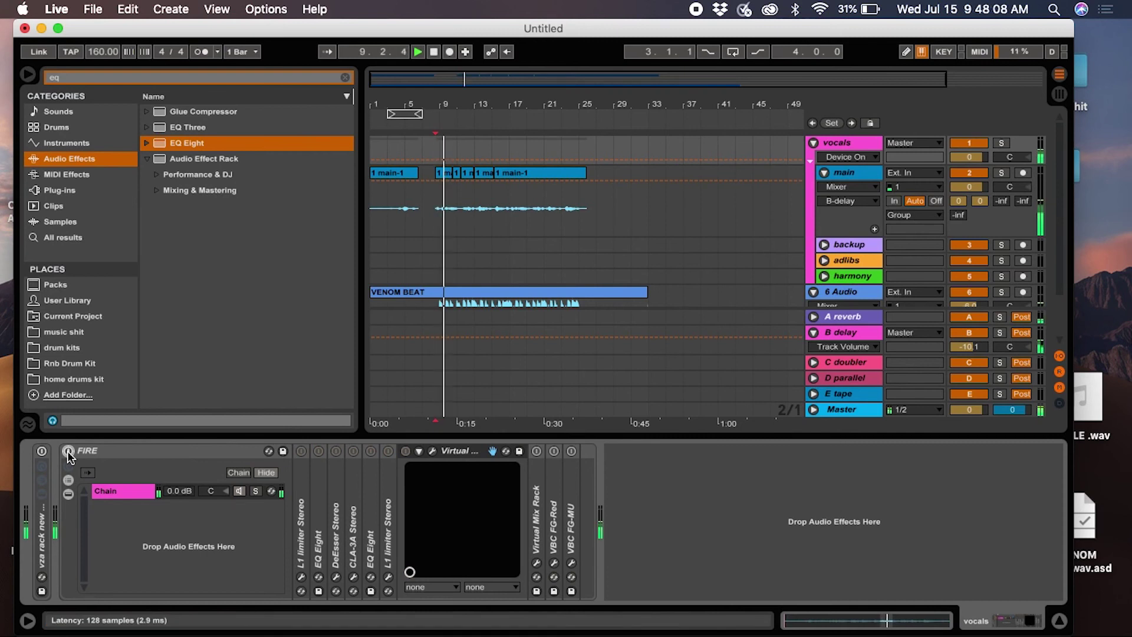
{"action": "left_click", "coordinate": [980, 336]}
{"action": "left_click", "coordinate": [978, 334]}
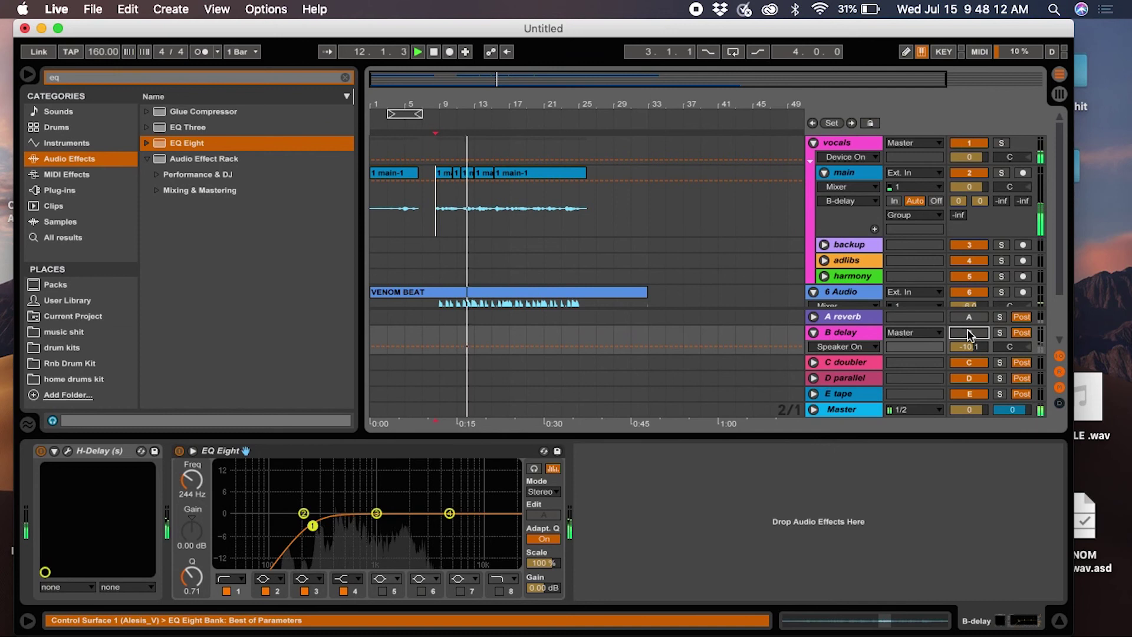
Audition the soloed vocals with the FIRE rack and both returns re-enabled, and replay the unsoloed mix from 8.3.1 before stopping.
{"action": "left_click", "coordinate": [1000, 142]}
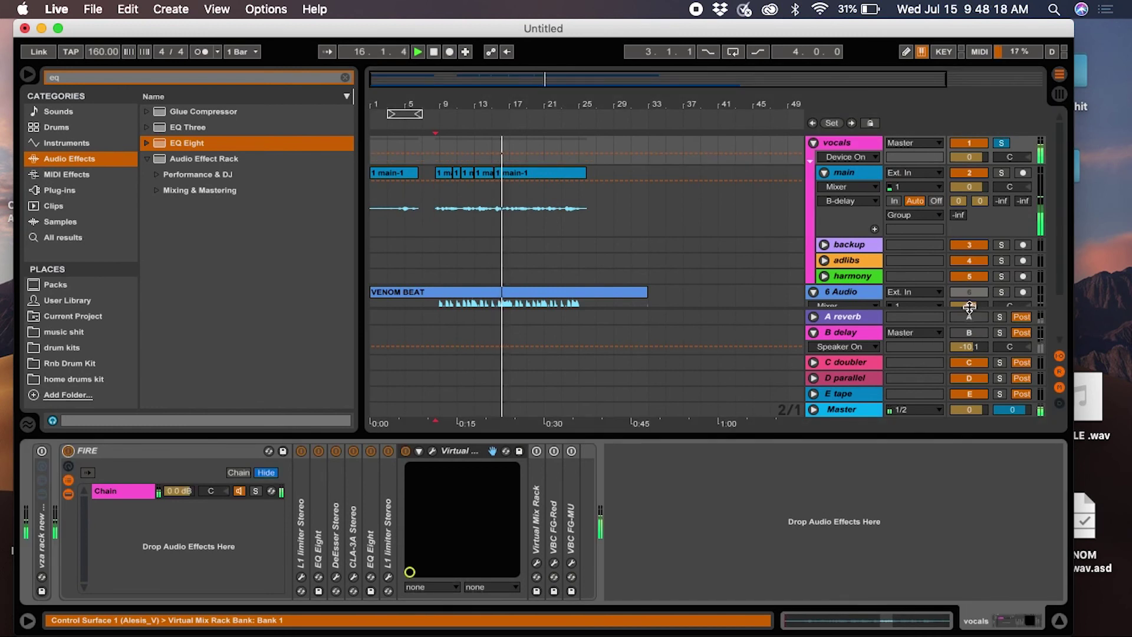
{"action": "left_click", "coordinate": [968, 332]}
{"action": "left_click", "coordinate": [435, 198]}
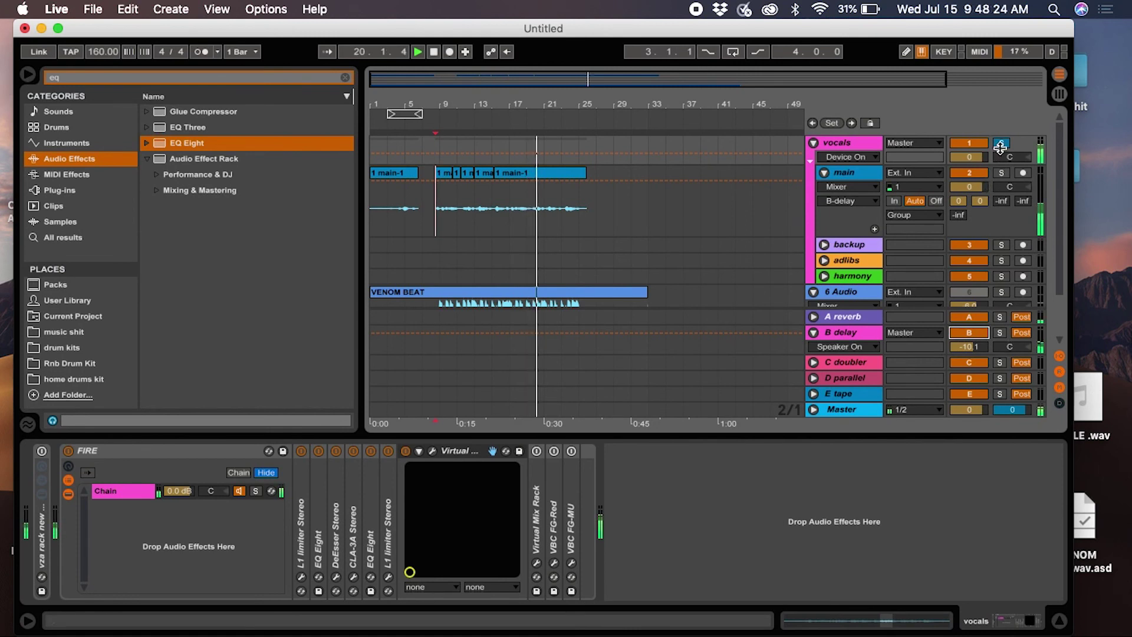
{"action": "left_click", "coordinate": [1001, 146]}
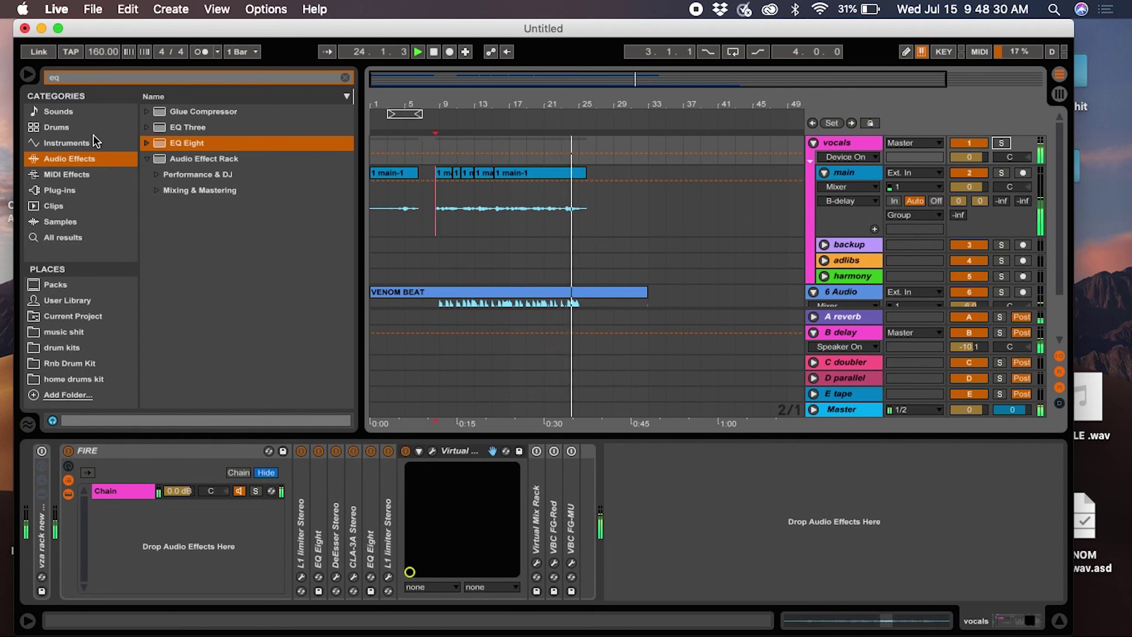
{"action": "key", "text": "space"}
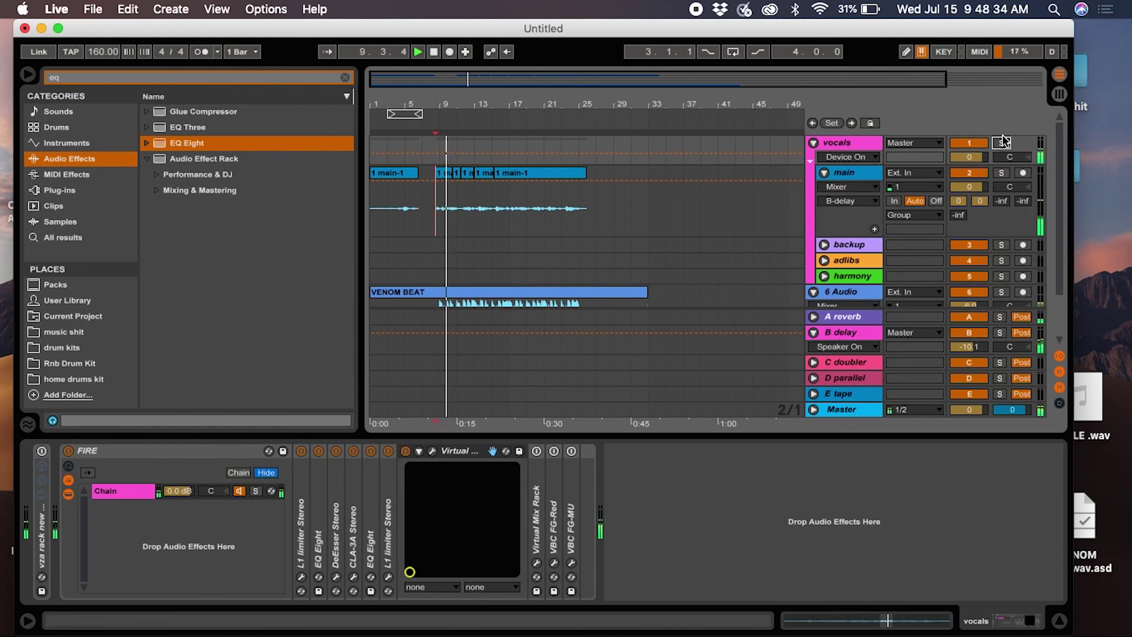
{"action": "key", "text": "space"}
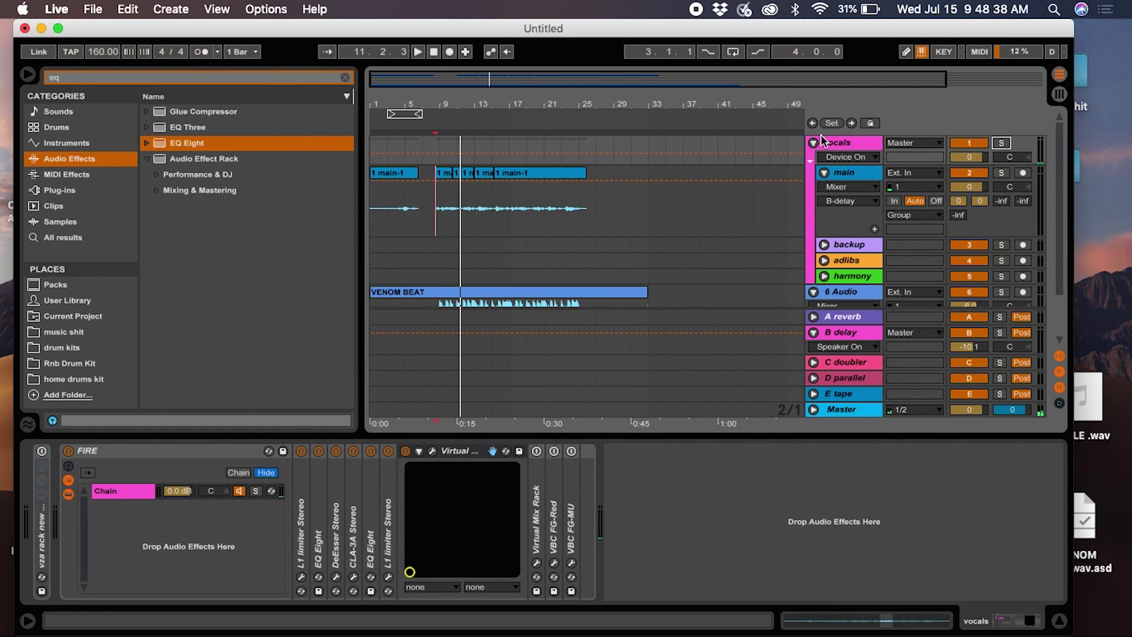